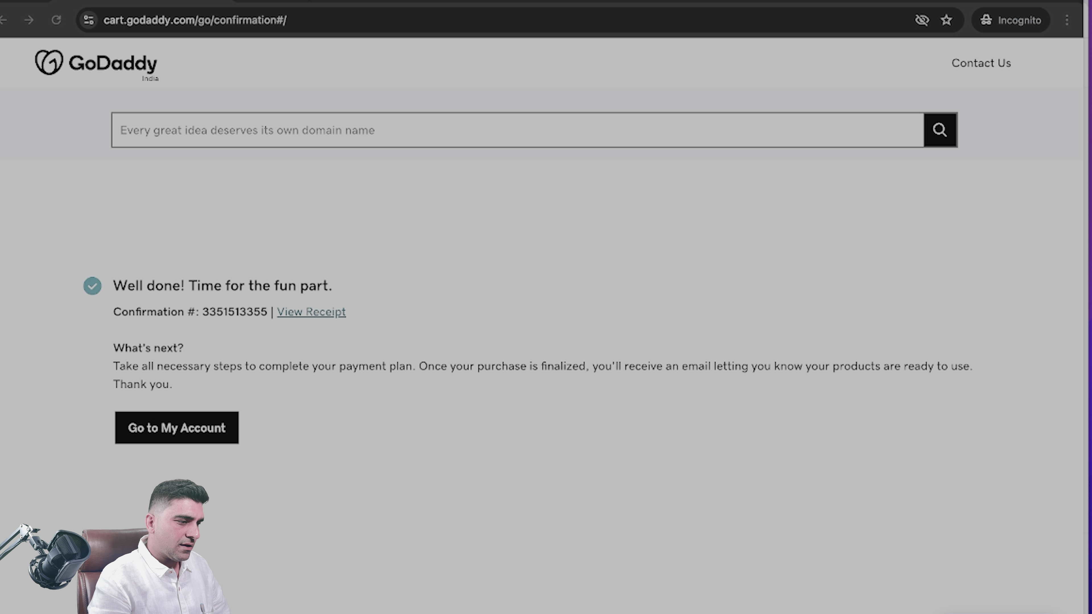
# Step: Switch from the GoDaddy order confirmation to the Google Workspace pricing page
pyautogui.click(322, 2)
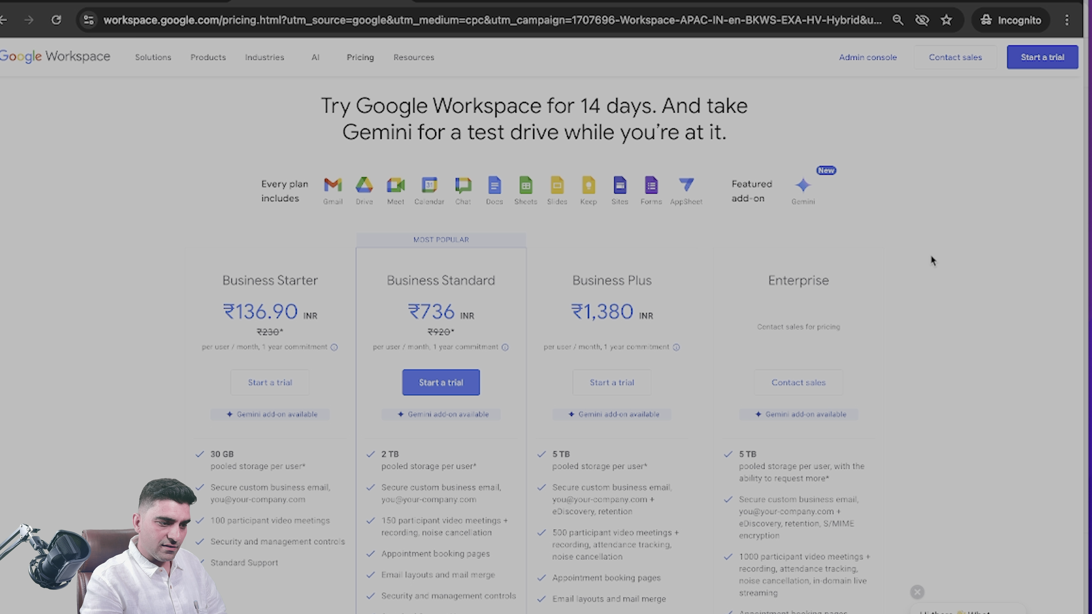
# Step: Review the Workspace plans and start a trial of Business Starter
pyautogui.scroll(-3, 931, 256)
pyautogui.scroll(-5, 930, 255)
pyautogui.scroll(8, 930, 255)
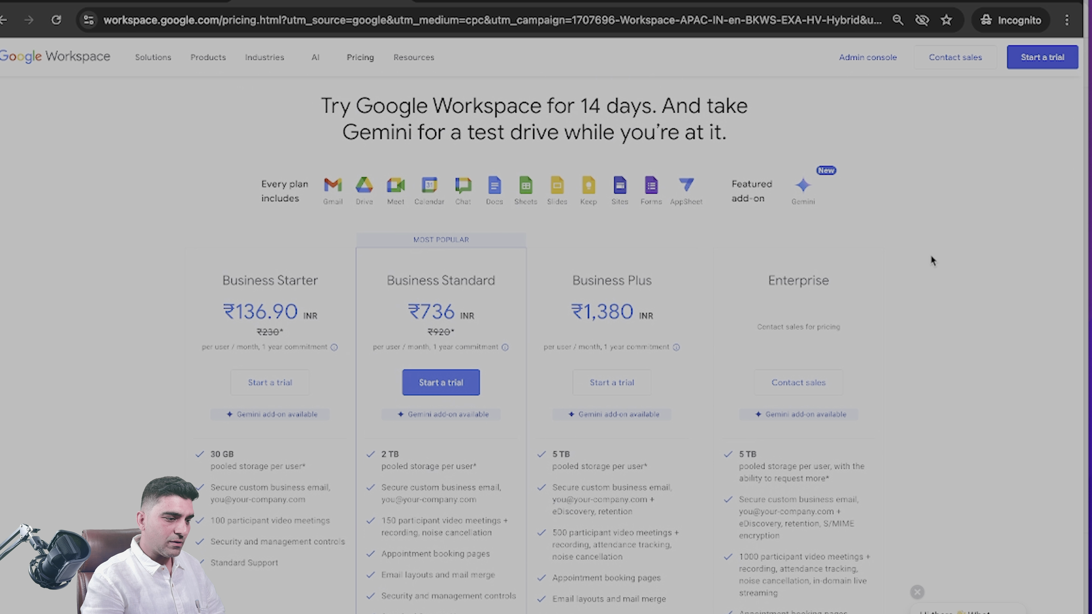
pyautogui.click(266, 386)
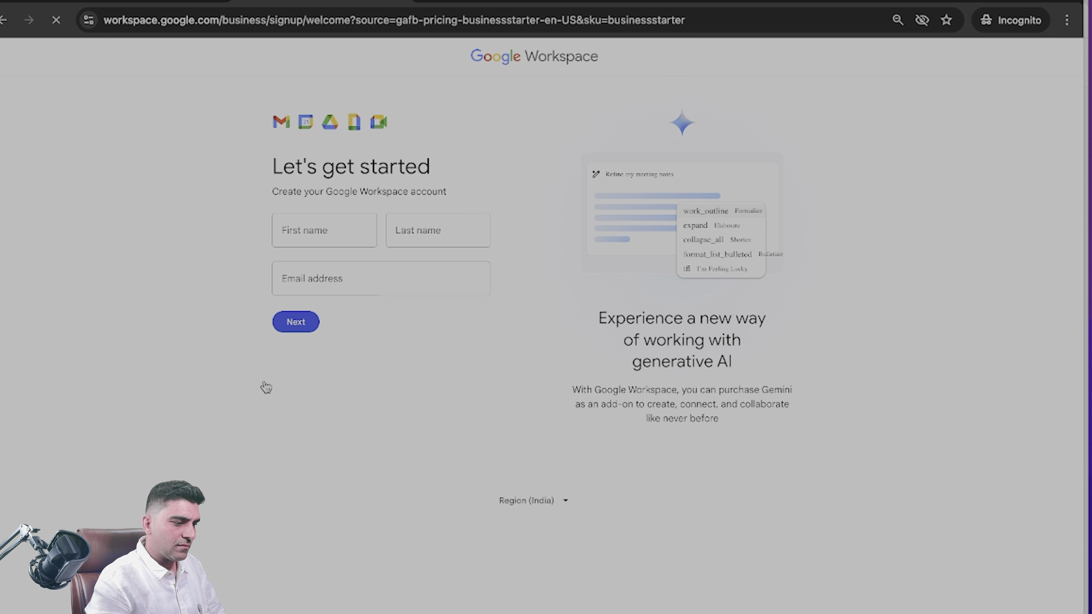
# Step: Fill in the owner's first name, last name and contact email, then submit
pyautogui.click(294, 228)
pyautogui.write('Antriksh')
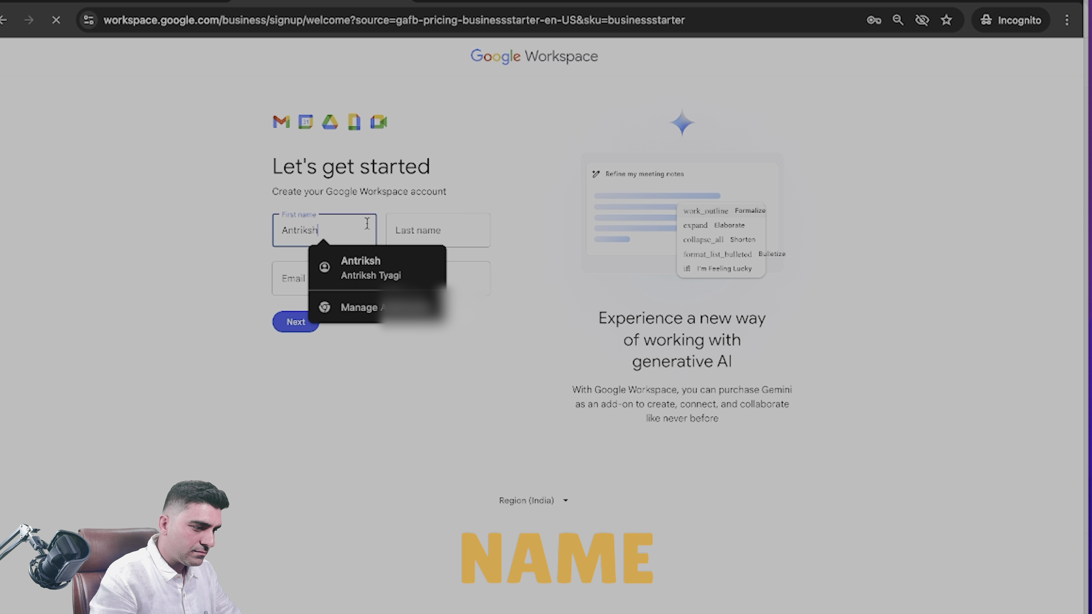
pyautogui.click(401, 228)
pyautogui.write('Tyagi')
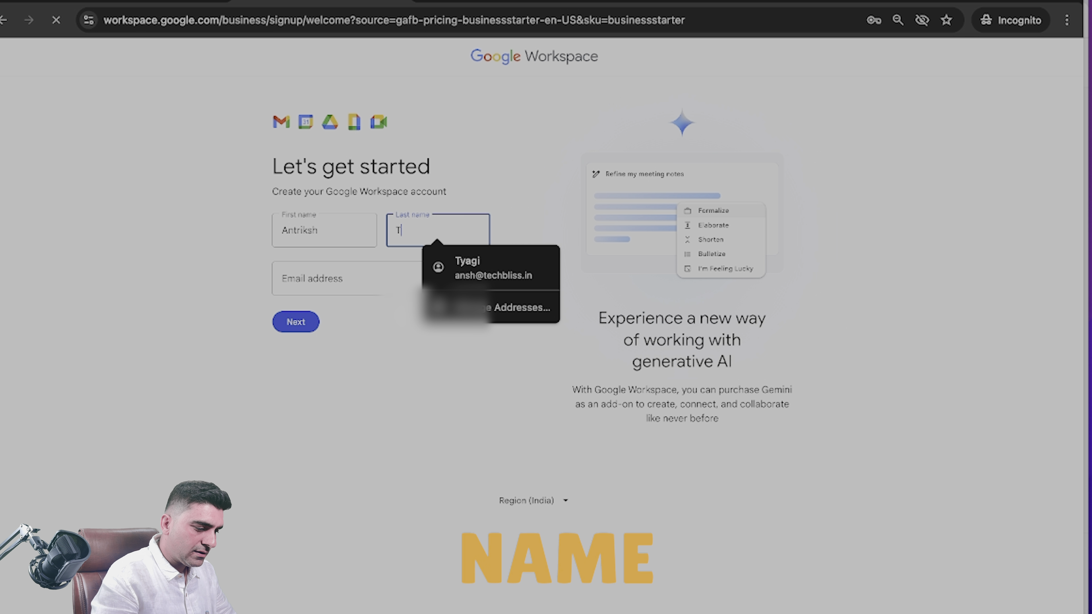
pyautogui.click(318, 278)
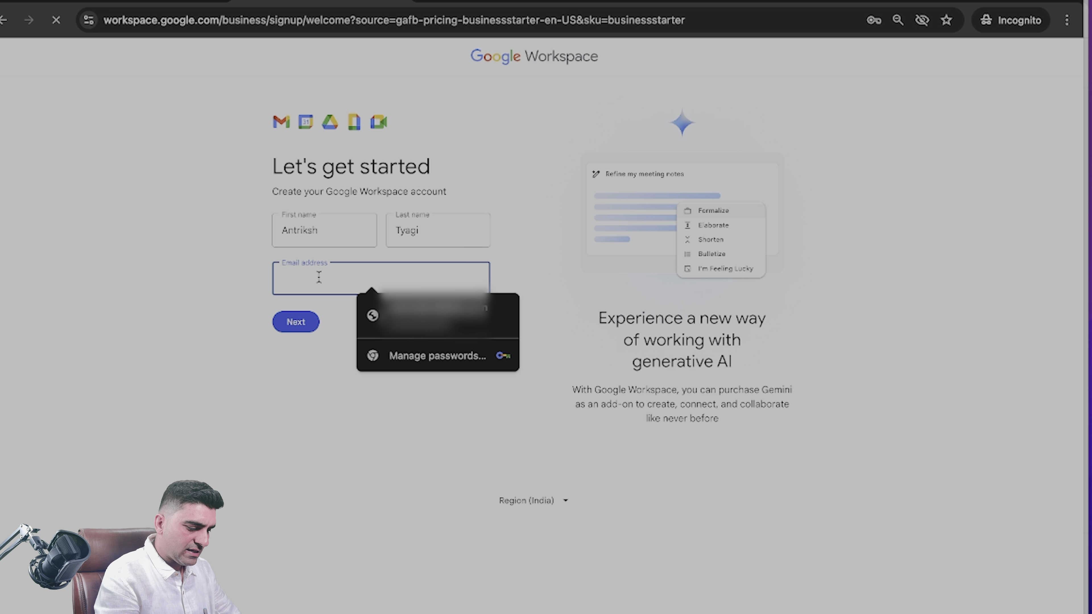
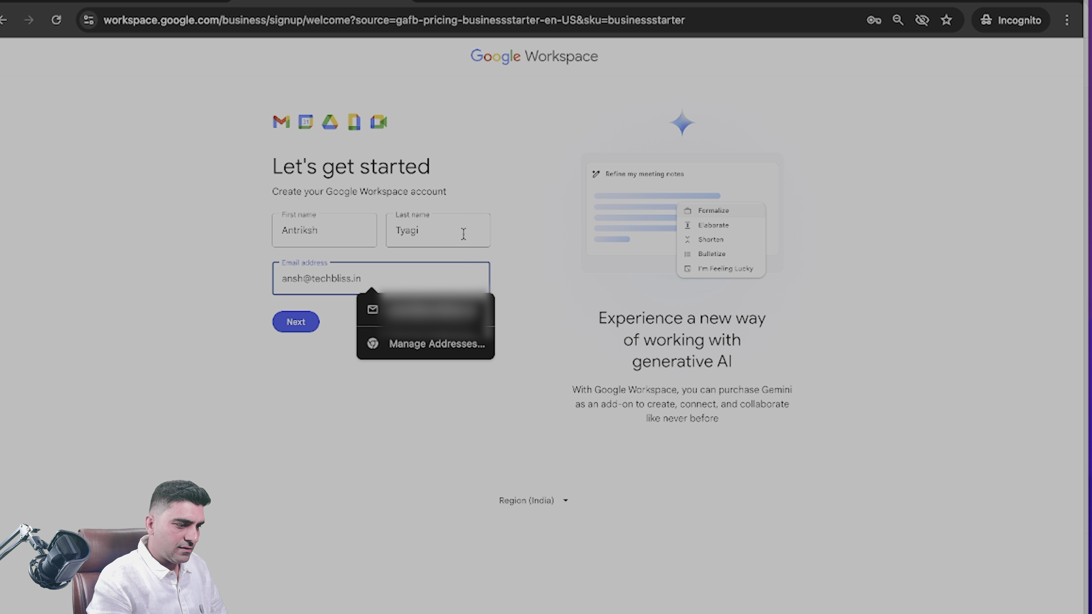
pyautogui.click(528, 236)
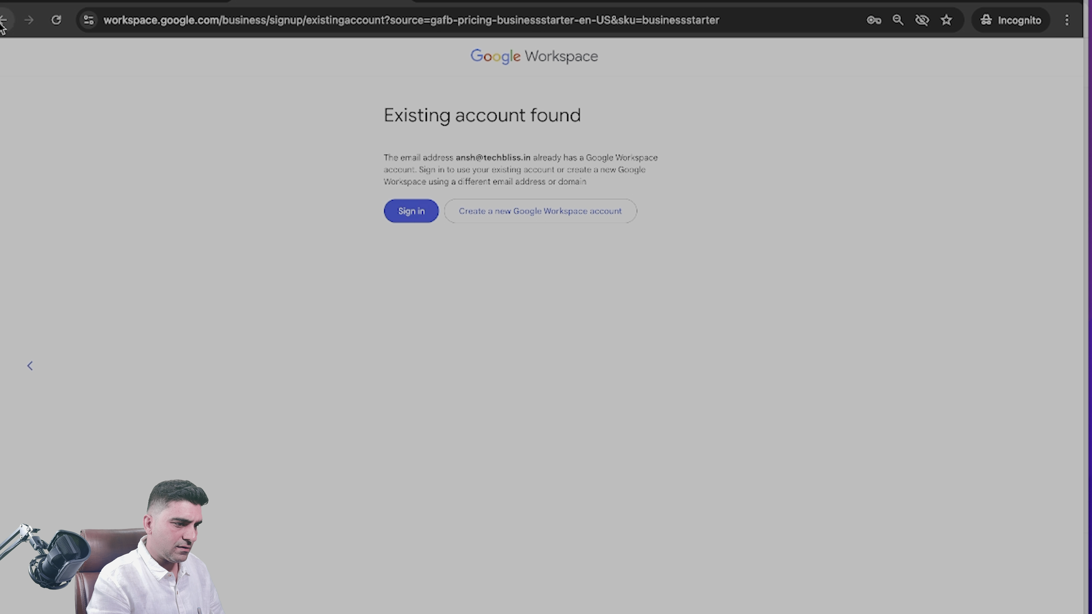
# Step: Return to the form and change the email to an address on the newly bought domain
pyautogui.click(2, 21)
pyautogui.click(384, 280)
pyautogui.press('BackSpace')
pyautogui.press('BackSpace')
pyautogui.press('BackSpace')
pyautogui.press('BackSpace')
pyautogui.press('BackSpace')
pyautogui.press('BackSpace')
pyautogui.press('BackSpace')
pyautogui.press('BackSpace')
pyautogui.press('BackSpace')
pyautogui.press('BackSpace')
pyautogui.press('BackSpace')
pyautogui.press('BackSpace')
pyautogui.write('antrikshtyagi.com')
pyautogui.click(295, 322)
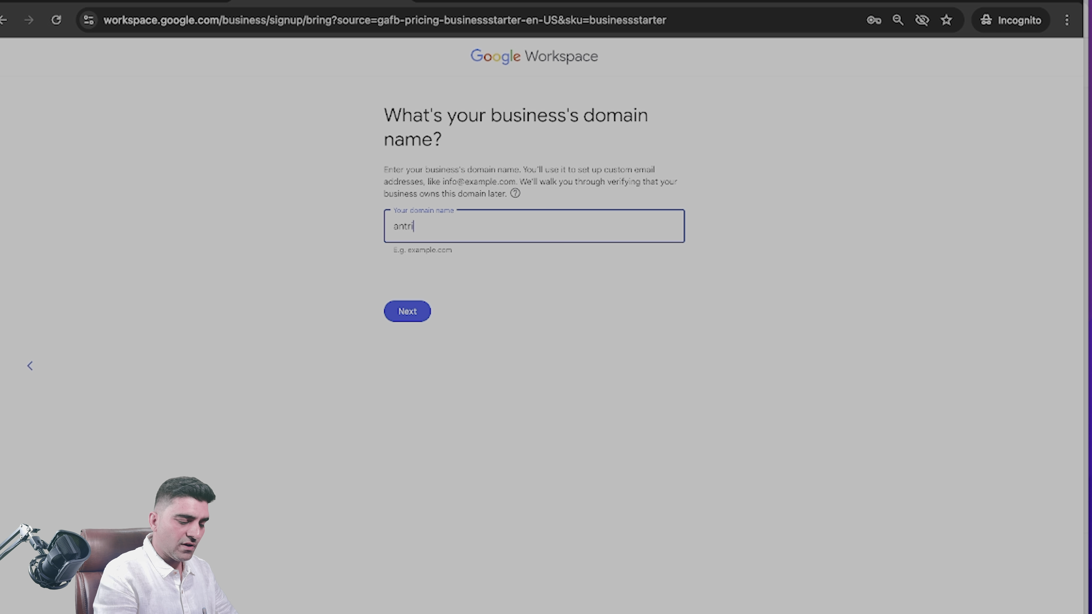
# Step: Enter the newly bought .com domain as the business domain and confirm using it
pyautogui.write('ksh')
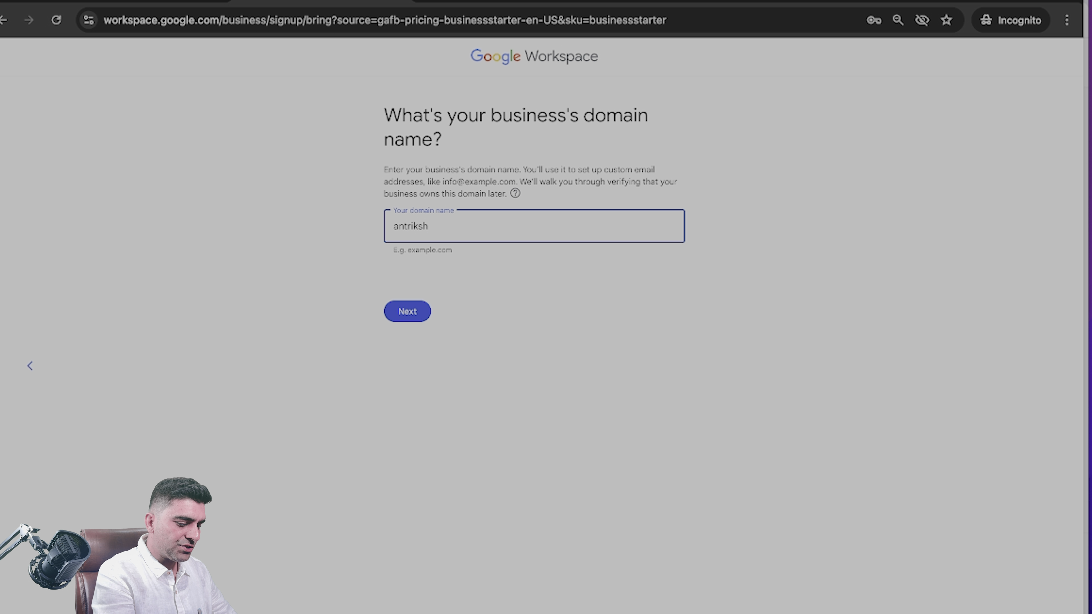
pyautogui.write('tyagina')
pyautogui.press('BackSpace')
pyautogui.press('BackSpace')
pyautogui.press('BackSpace')
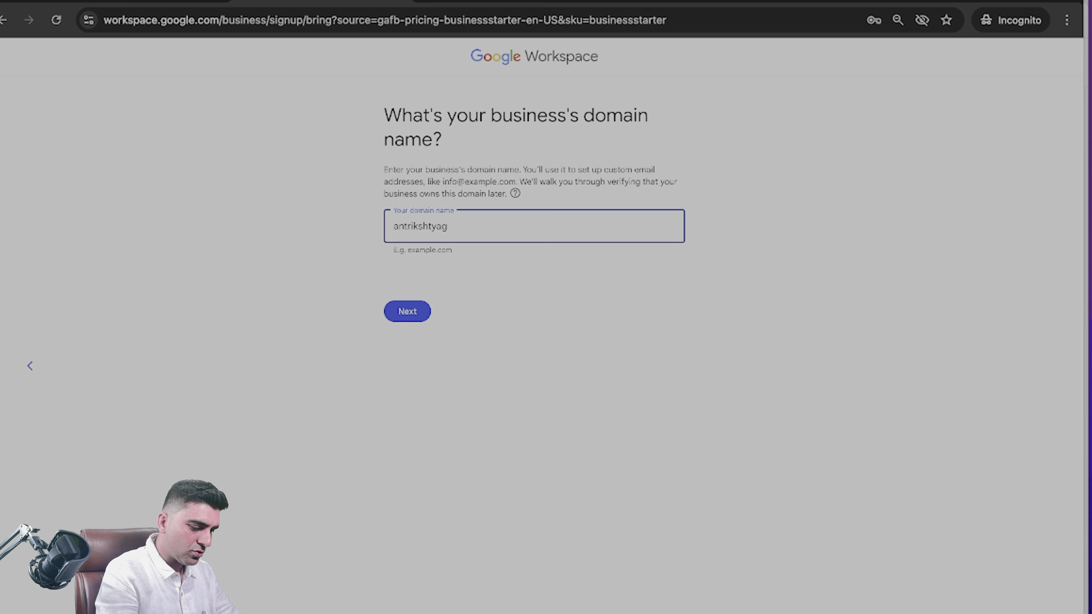
pyautogui.write('i.com')
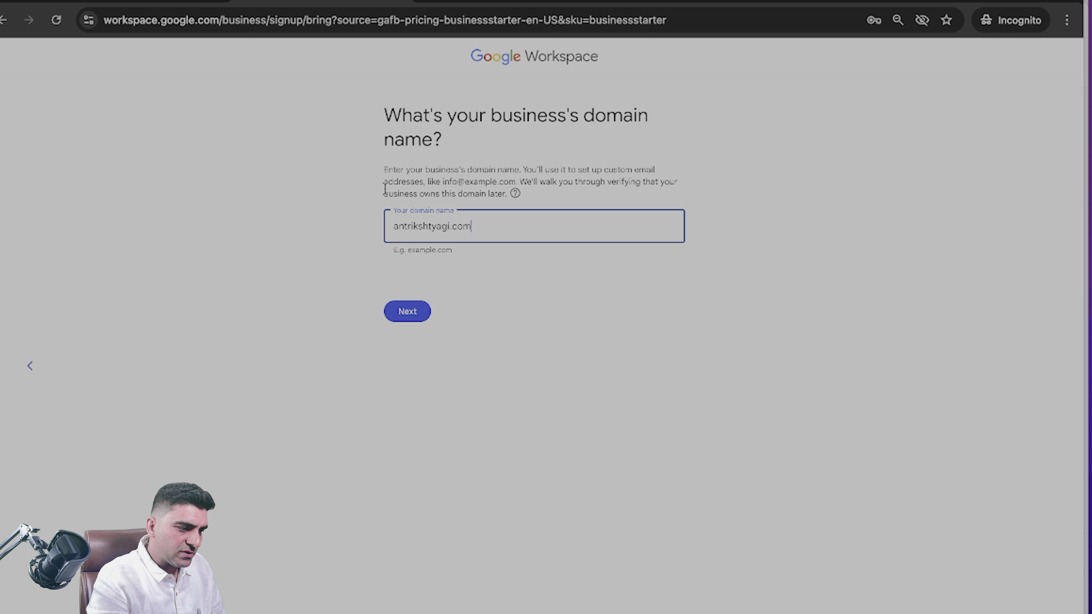
pyautogui.click(409, 313)
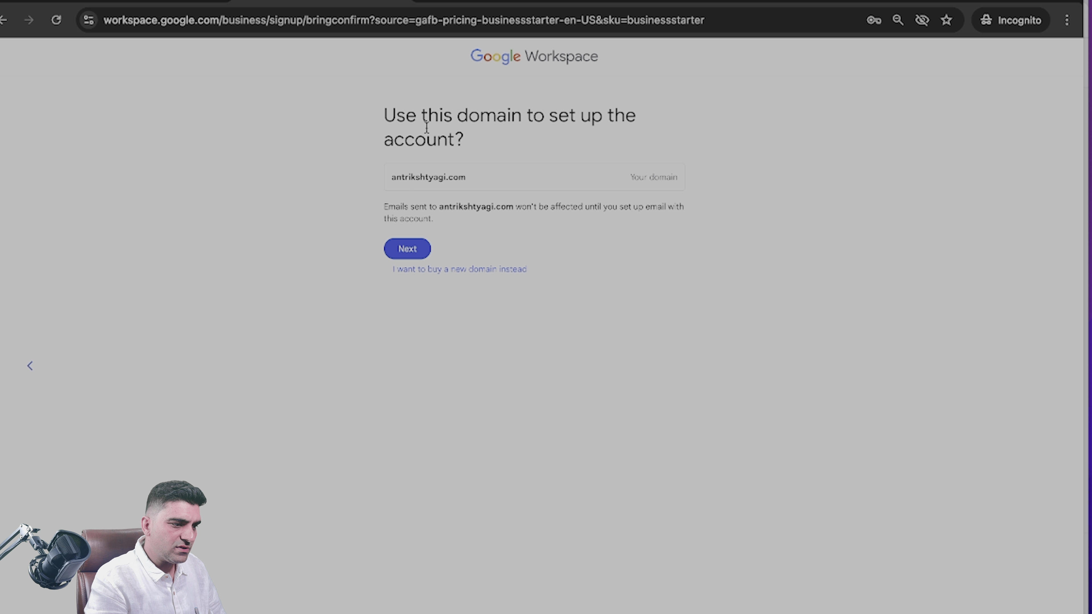
pyautogui.click(411, 251)
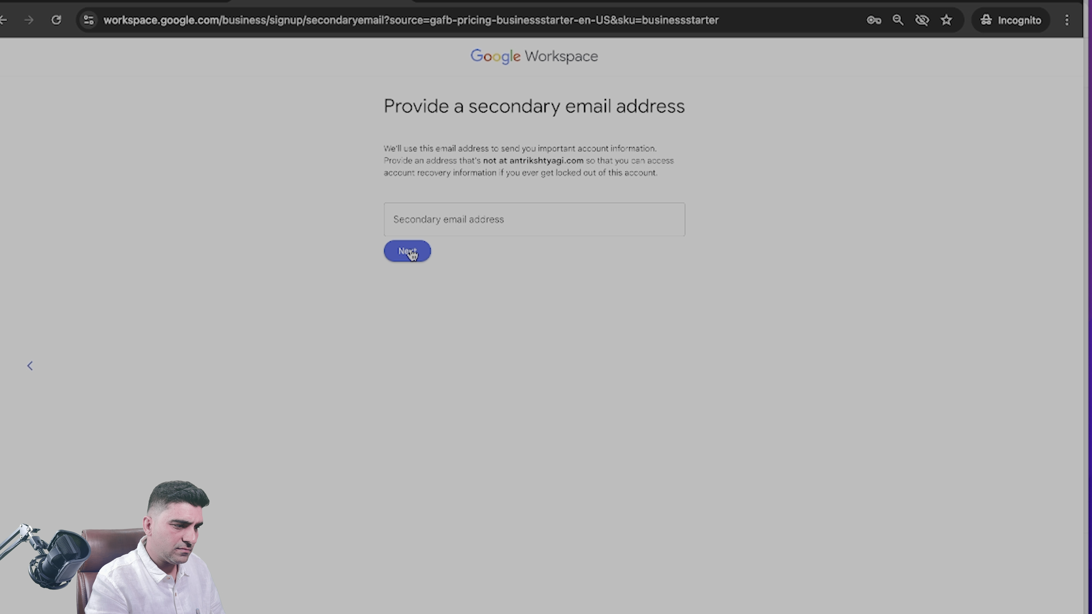
# Step: Provide a secondary recovery email address and continue to the sign-in username page
pyautogui.click(434, 229)
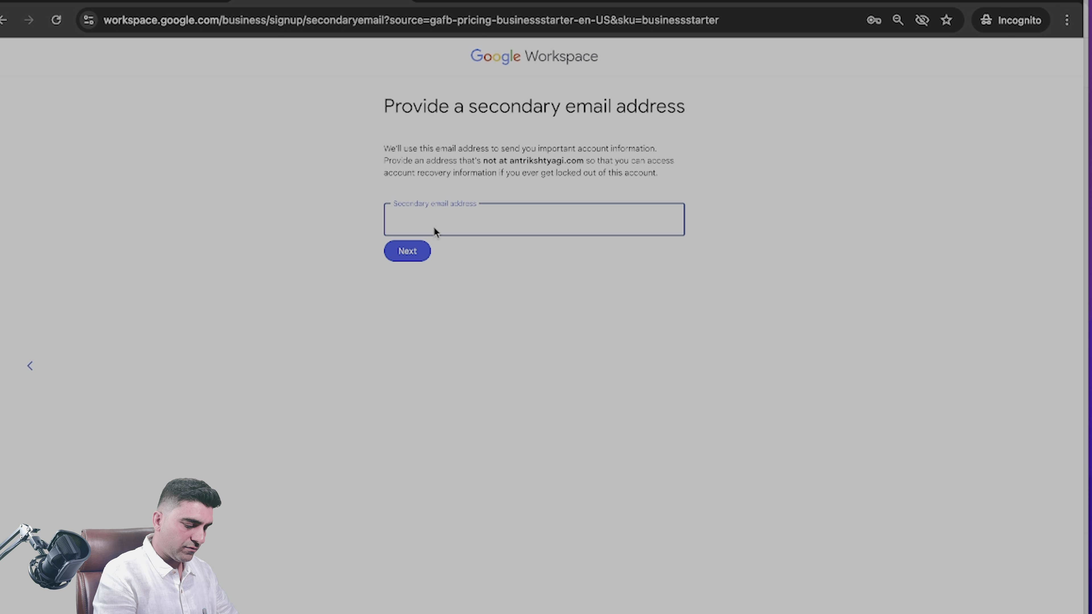
pyautogui.write('a')
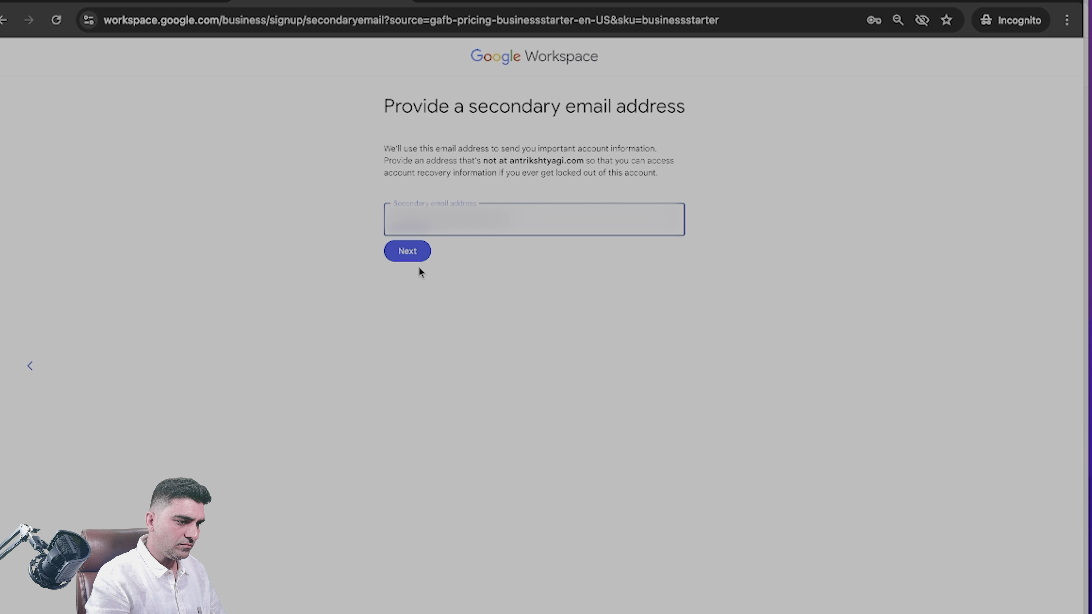
pyautogui.press('super+a')
pyautogui.press('BackSpace')
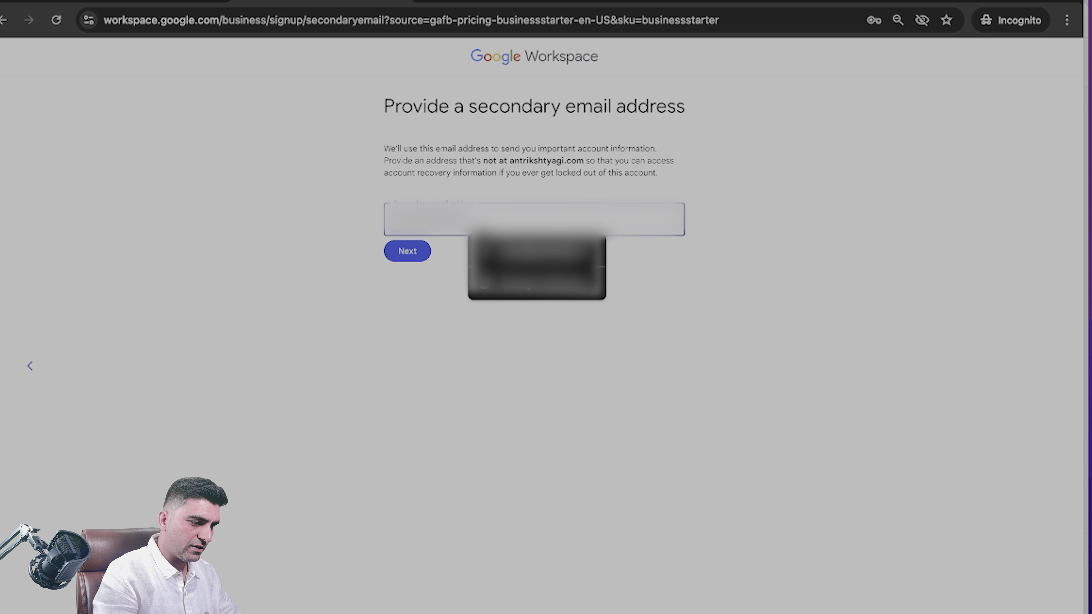
pyautogui.click(408, 252)
pyautogui.click(456, 201)
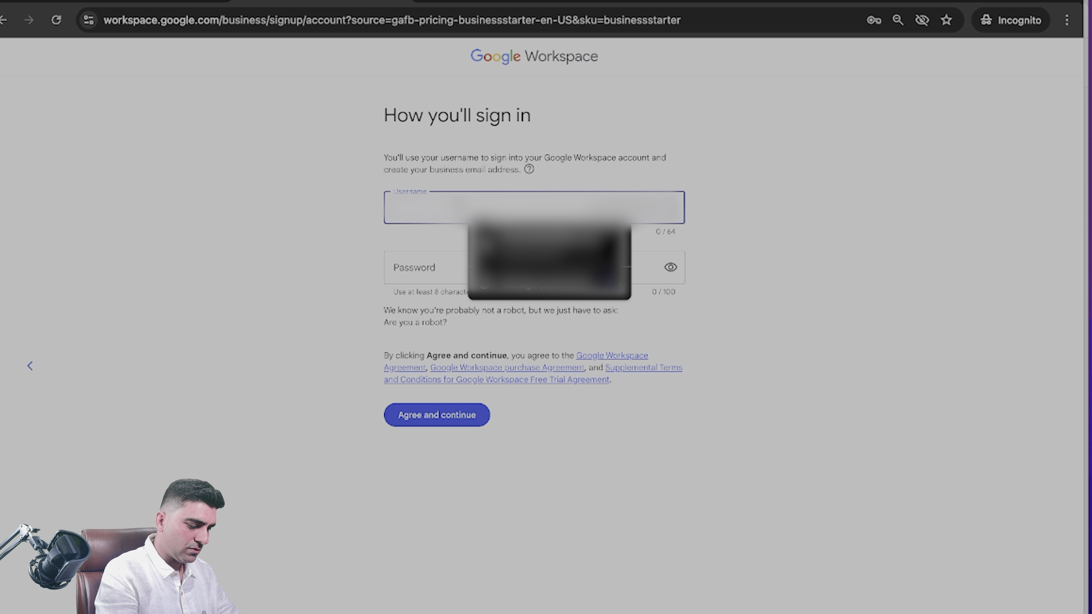
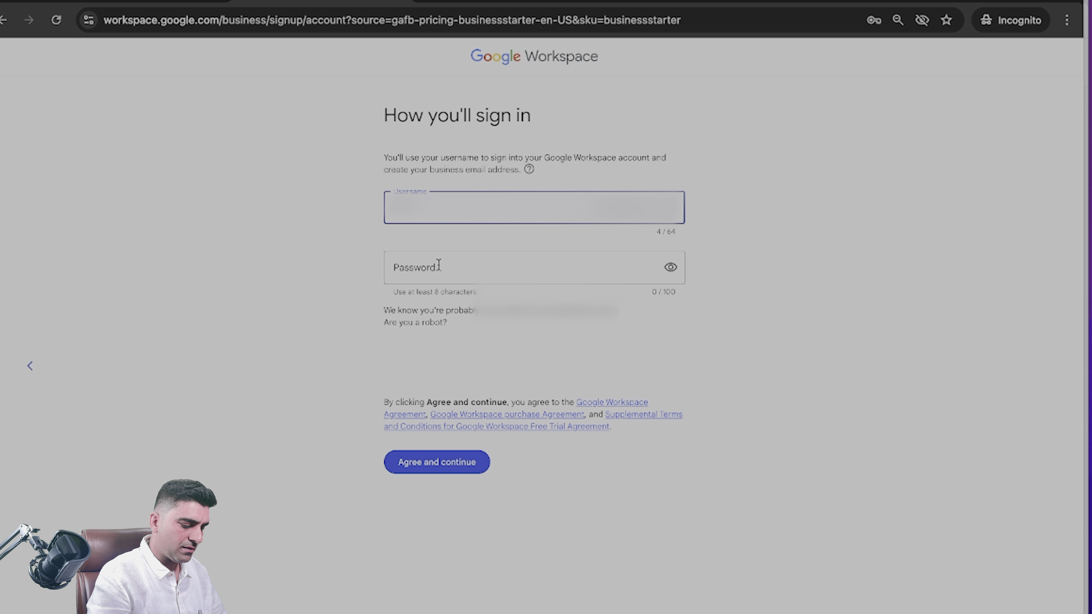
# Step: Choose the admin username and password, pass reCAPTCHA, and agree to create the account
pyautogui.click(438, 264)
pyautogui.write('•••')
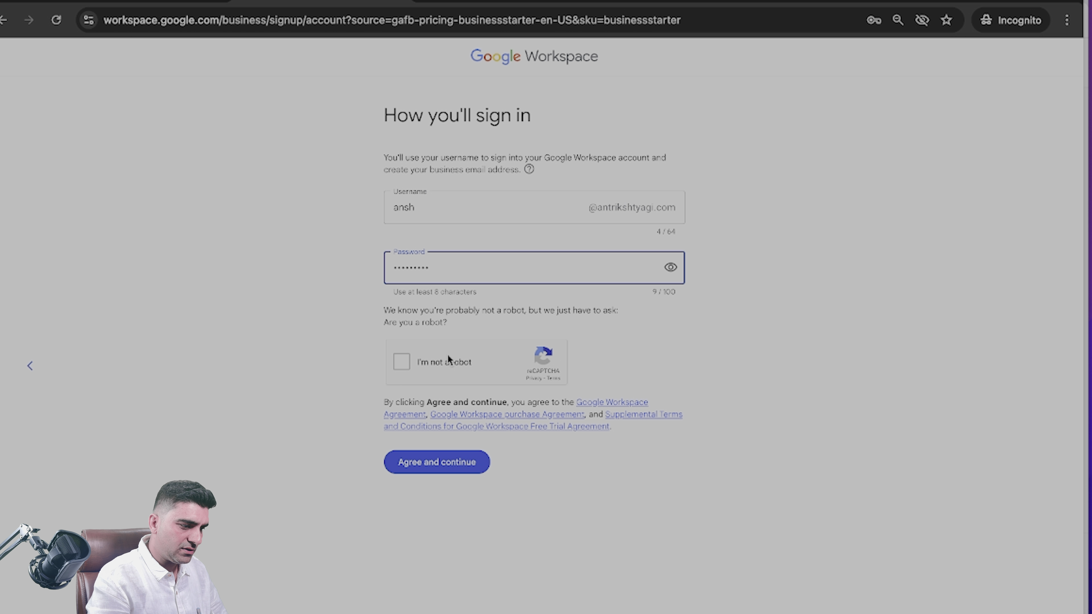
pyautogui.click(408, 362)
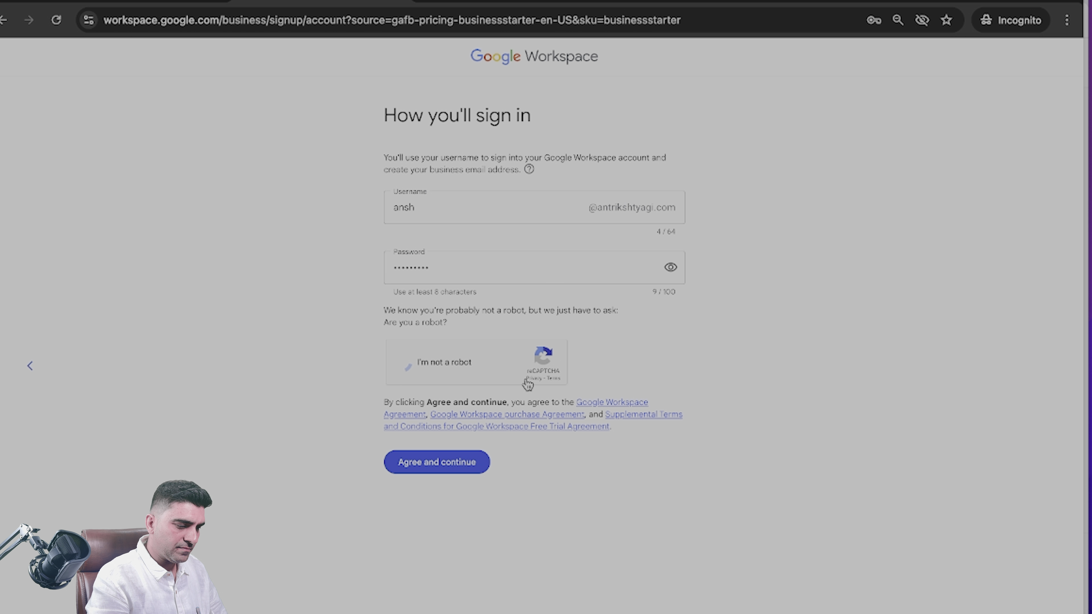
pyautogui.click(443, 463)
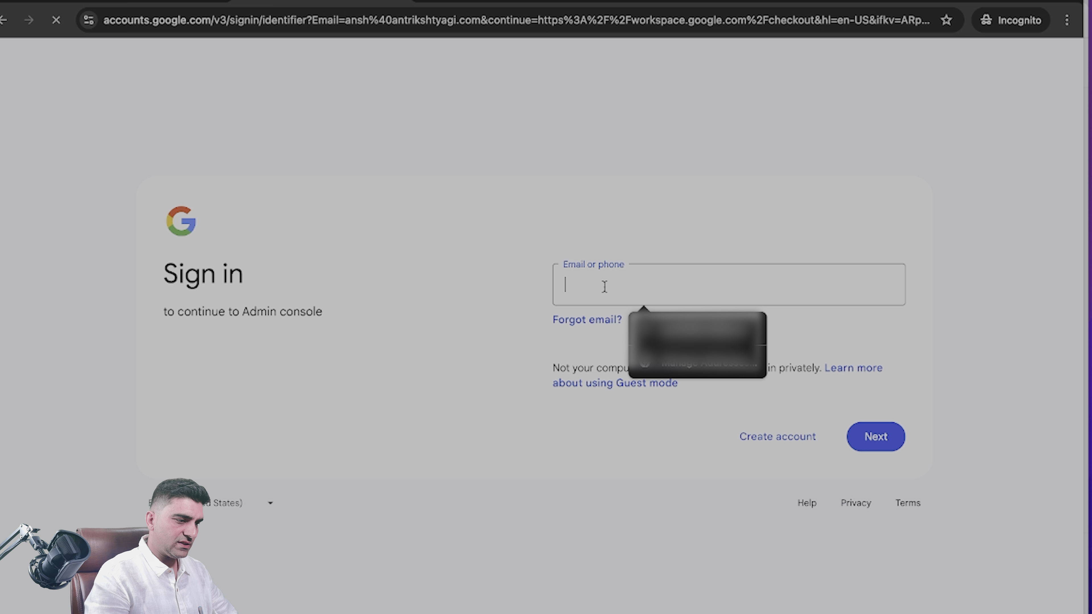
# Step: Sign in with the new domain account's email address and password
pyautogui.click(605, 286)
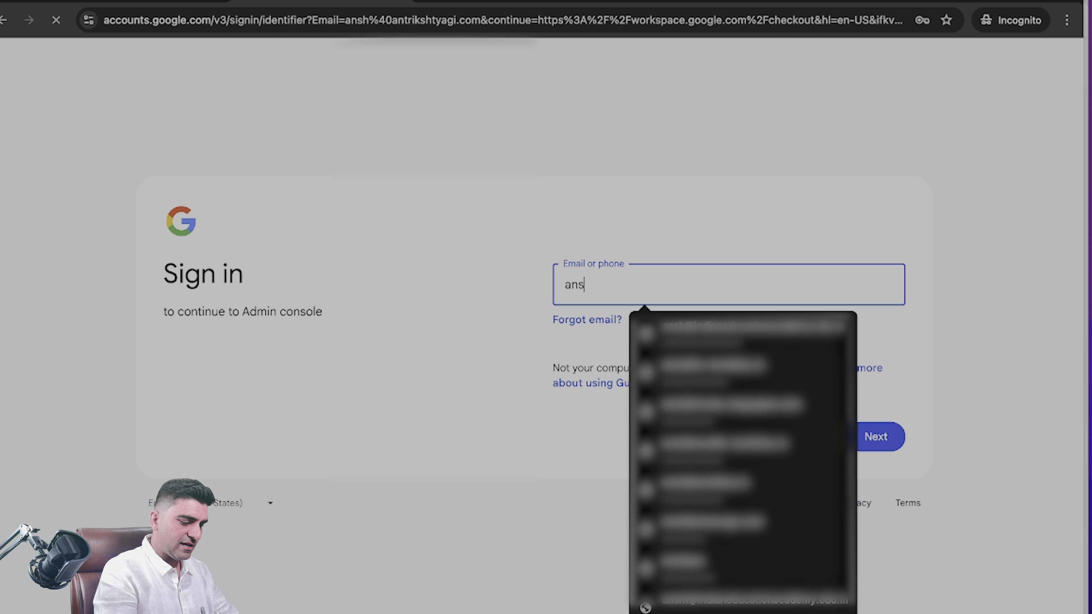
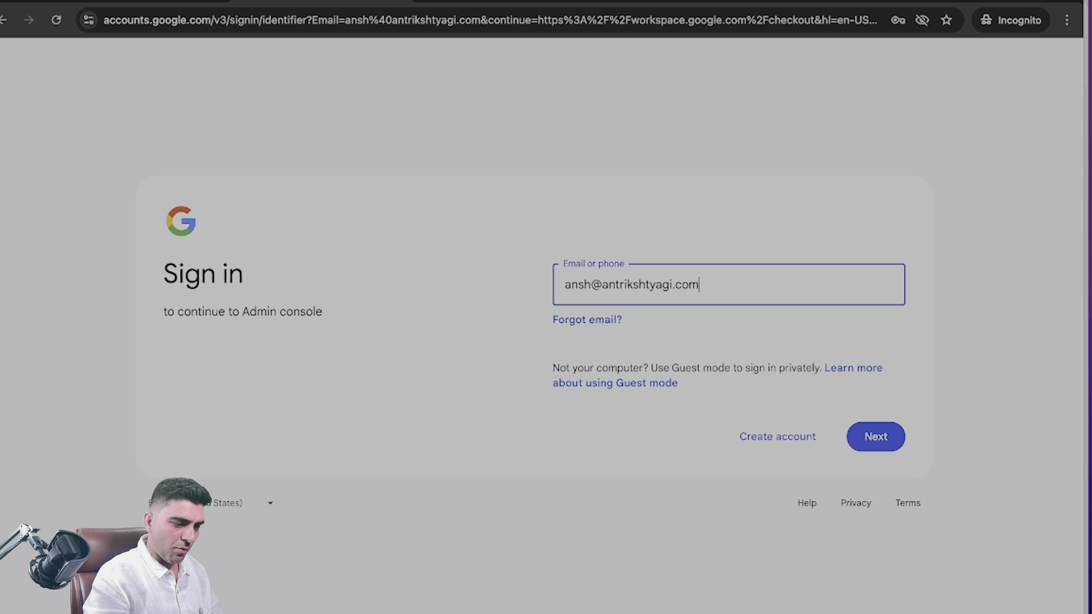
pyautogui.click(859, 436)
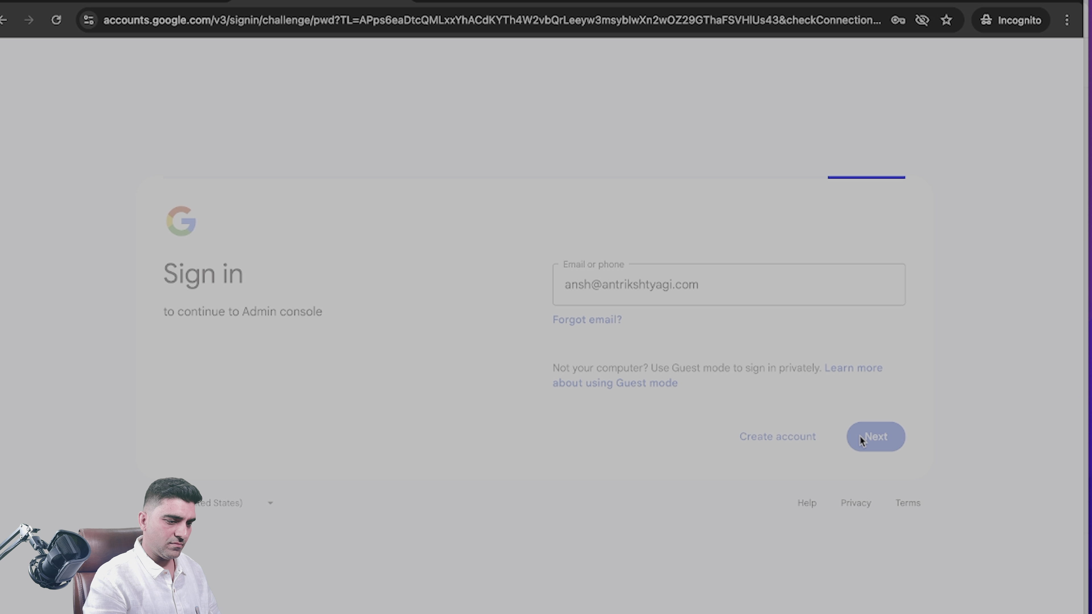
pyautogui.write('•••••••••')
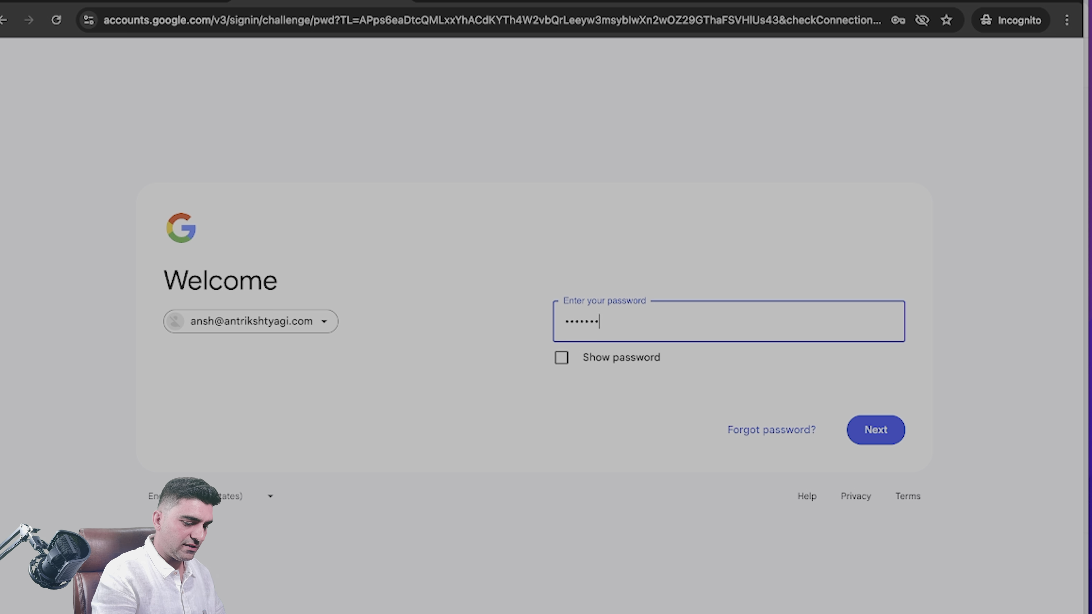
pyautogui.press('Return')
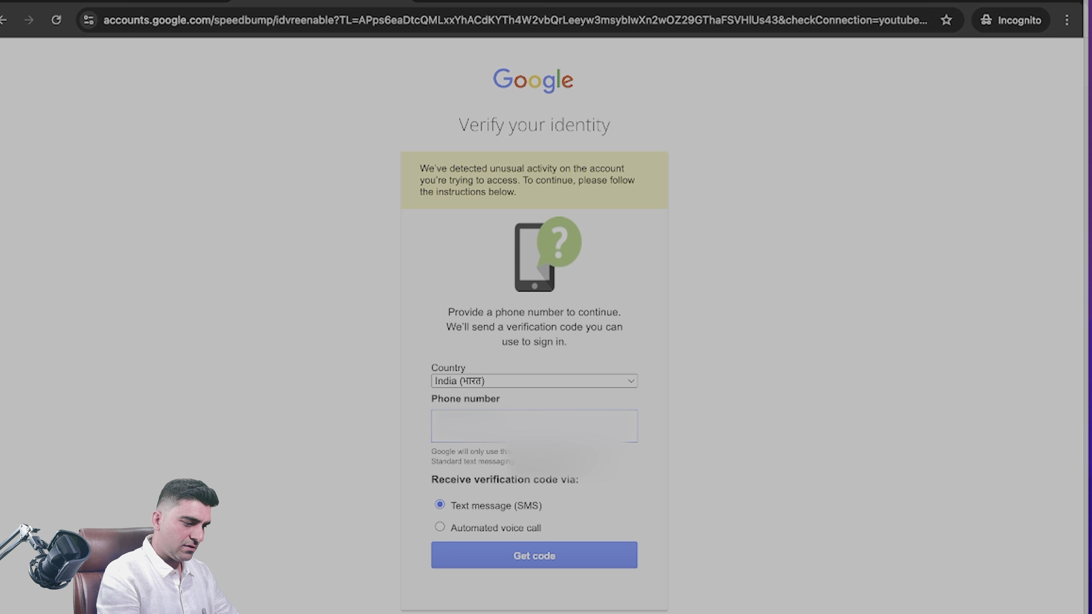
# Step: Verify identity with the phone number and the SMS verification code
pyautogui.write('9')
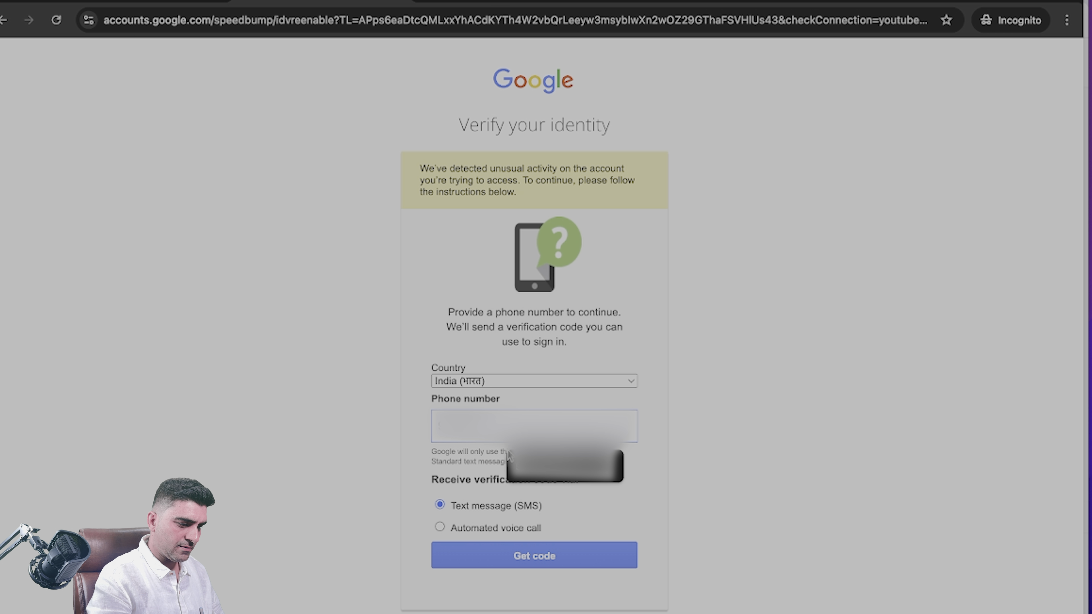
pyautogui.click(515, 558)
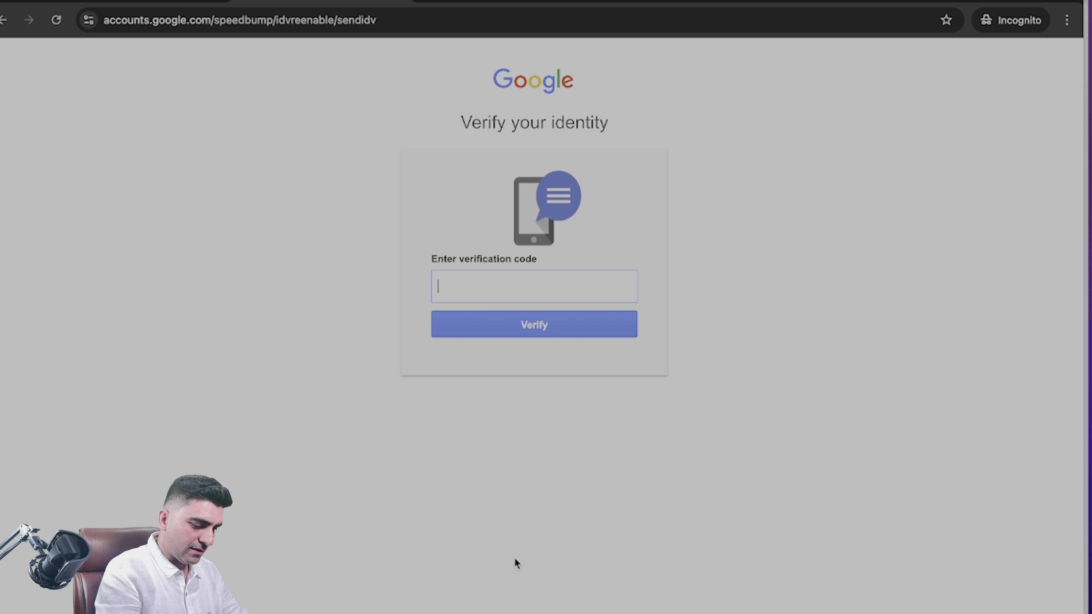
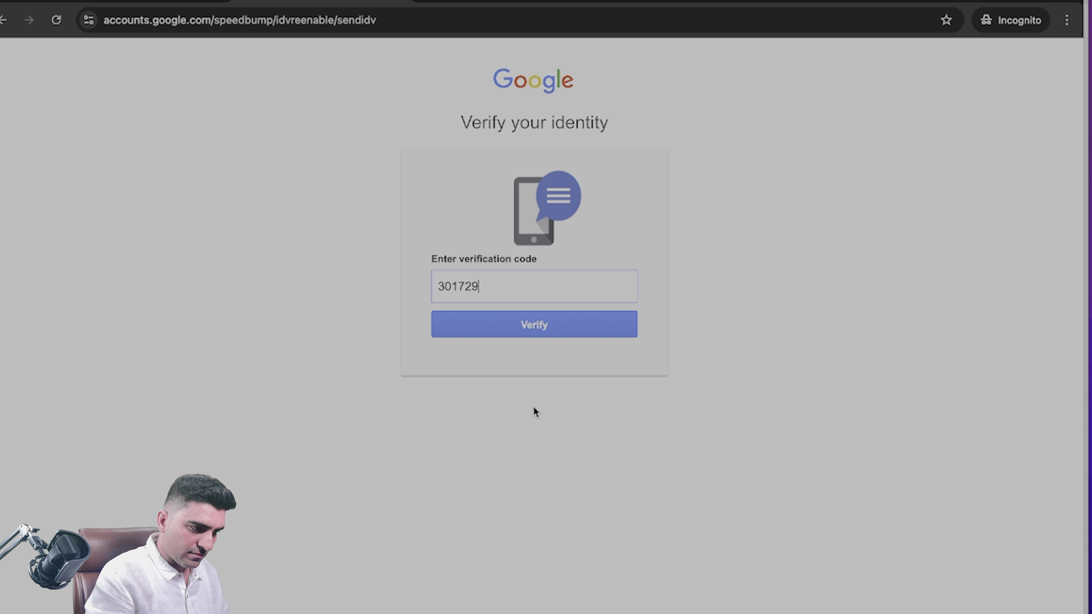
pyautogui.click(532, 321)
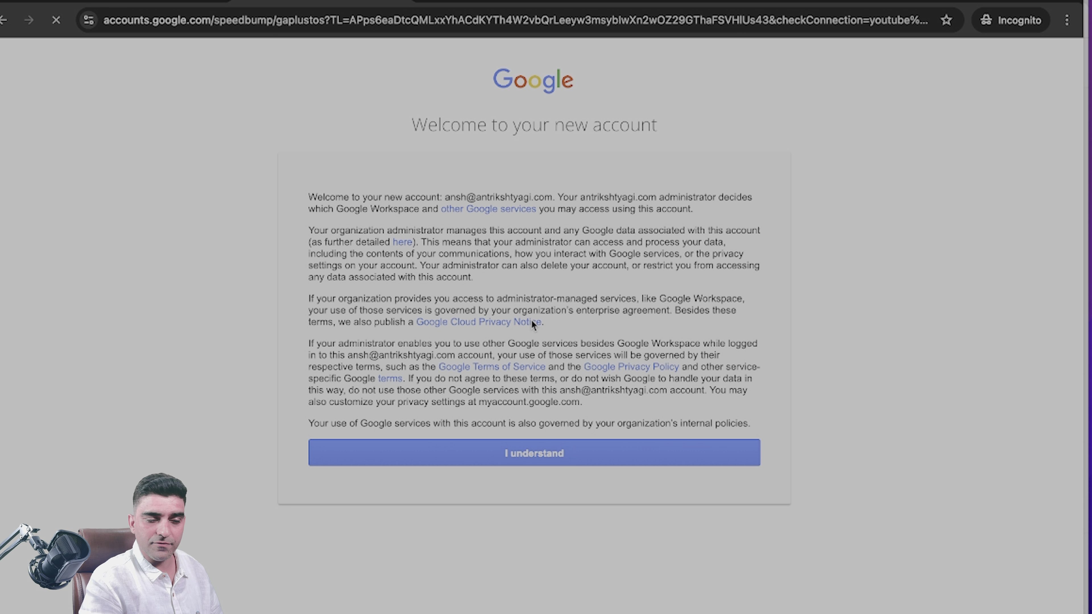
# Step: Accept the welcome terms and choose the Business Starter 14-day free trial
pyautogui.click(520, 453)
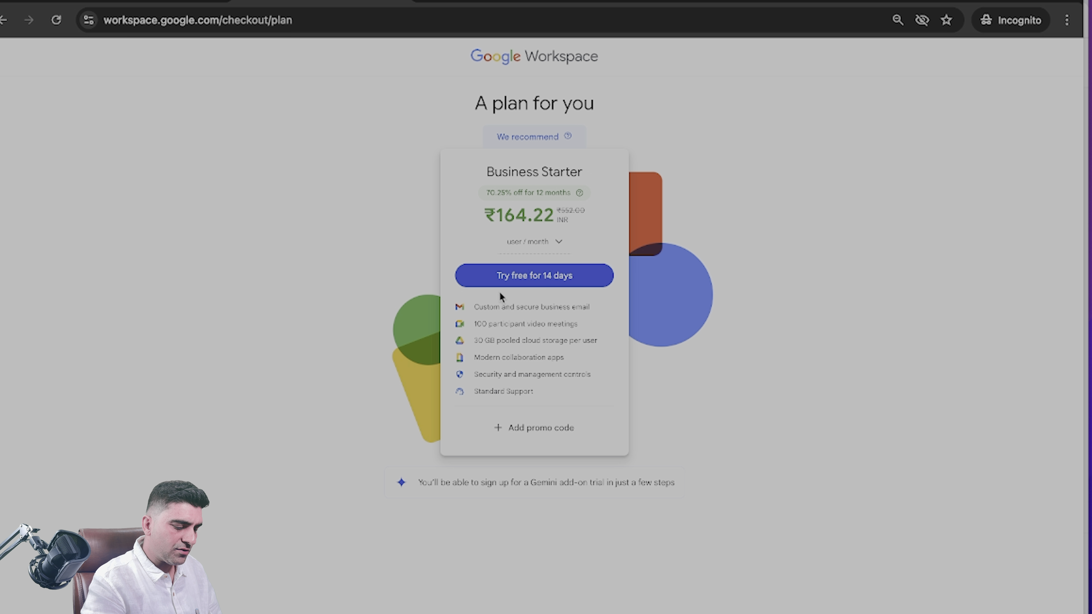
pyautogui.click(556, 278)
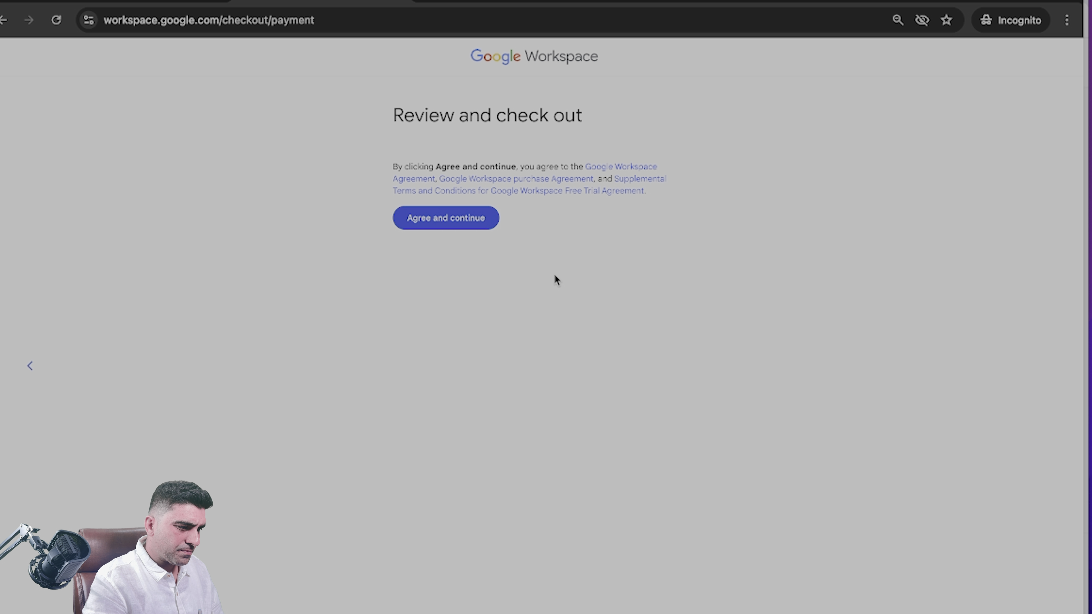
# Step: Agree to the checkout terms and leave the billing name and address form unfilled
pyautogui.click(438, 228)
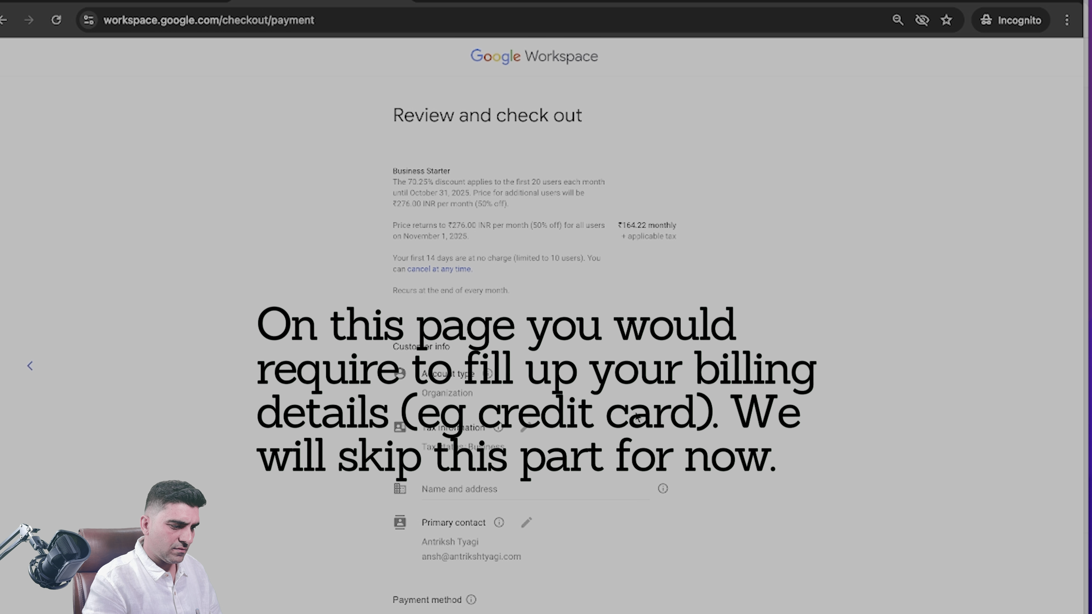
pyautogui.click(602, 490)
pyautogui.scroll(-6, 636, 417)
pyautogui.scroll(-6, 637, 418)
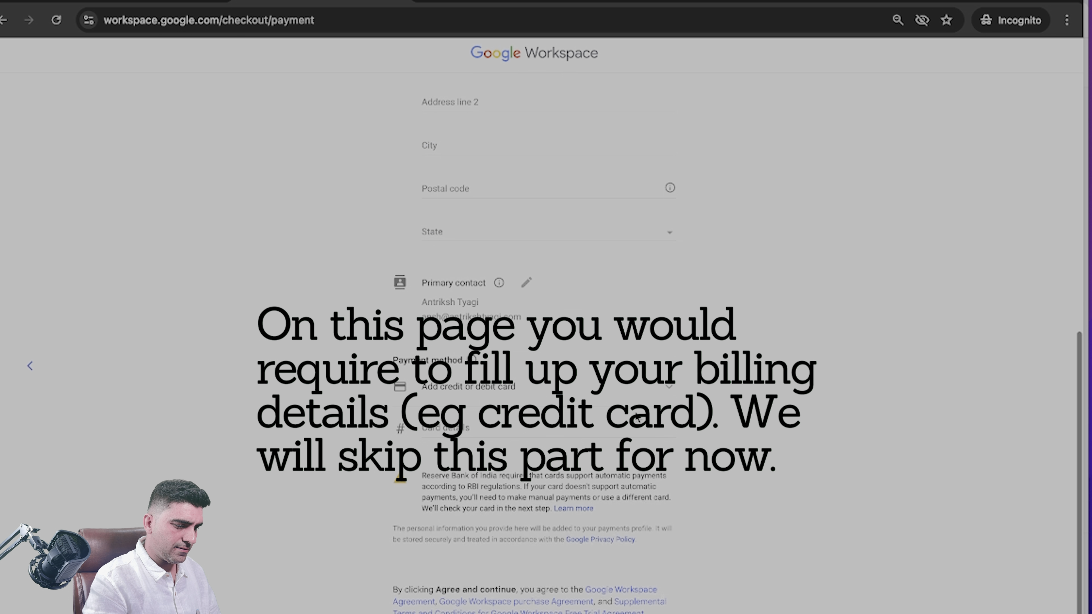
pyautogui.scroll(5, 567, 419)
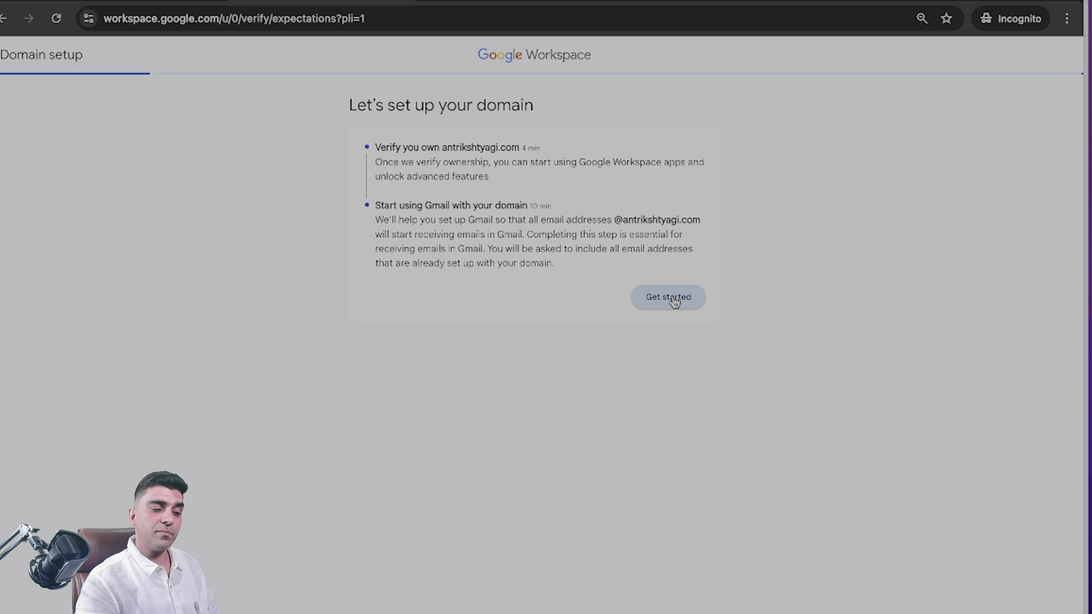
# Step: Start domain verification for antrikshtyagi.com and choose to sign in to GoDaddy for DNS authorization
pyautogui.click(673, 299)
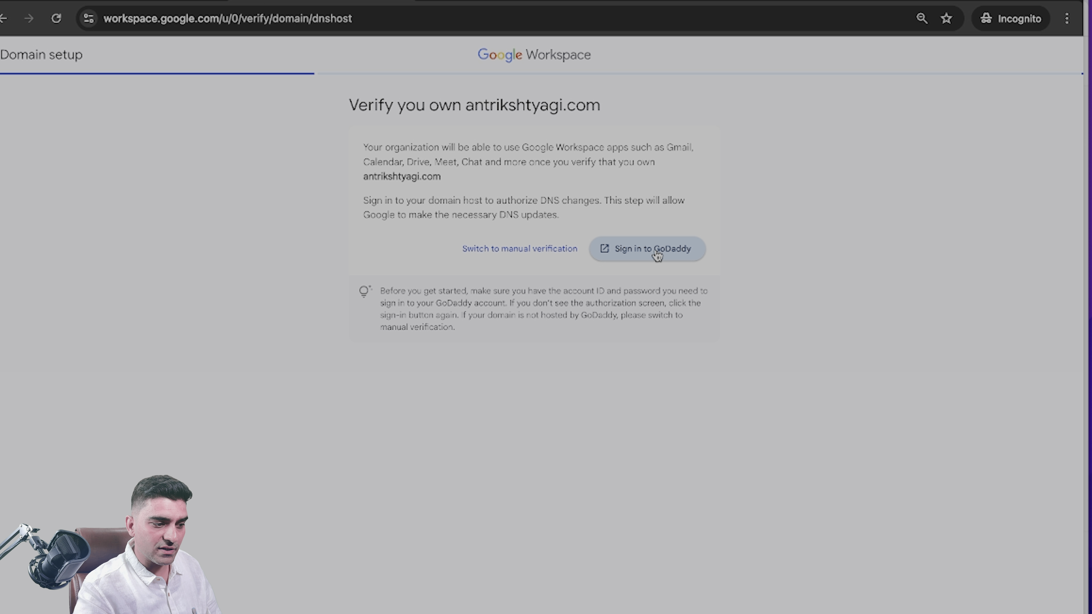
pyautogui.click(657, 255)
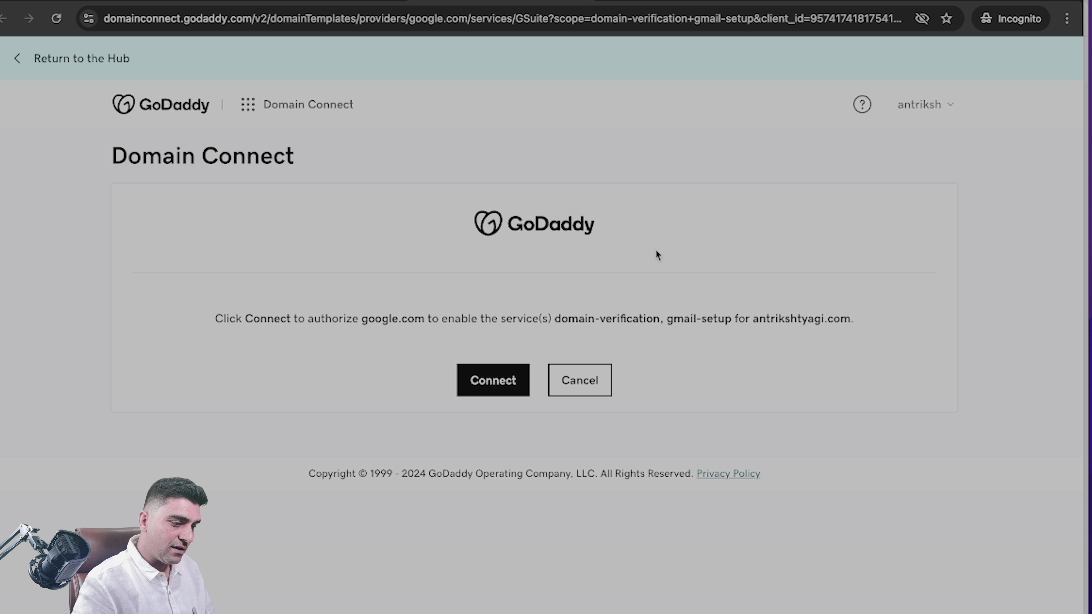
# Step: Connect via GoDaddy Domain Connect so Google can update the domain's DNS records
pyautogui.click(490, 389)
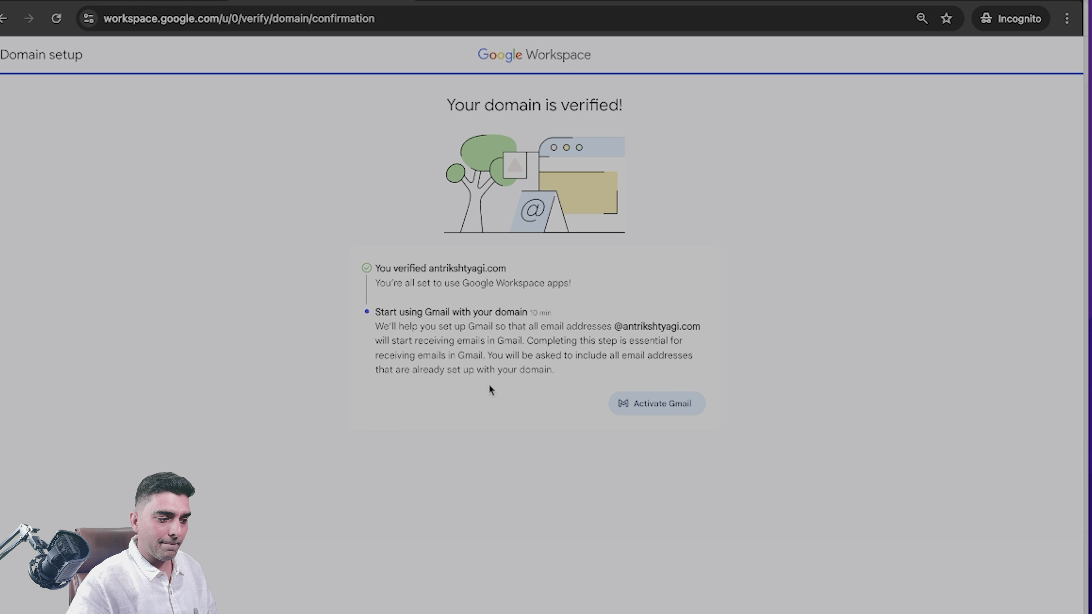
# Step: Activate Gmail for the verified antrikshtyagi.com domain
pyautogui.click(665, 407)
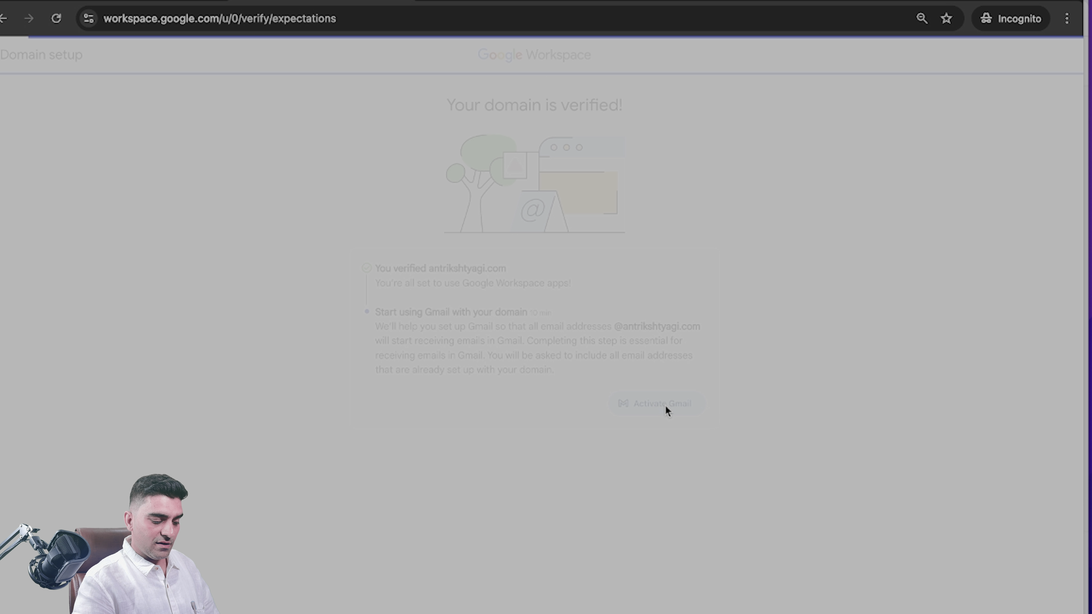
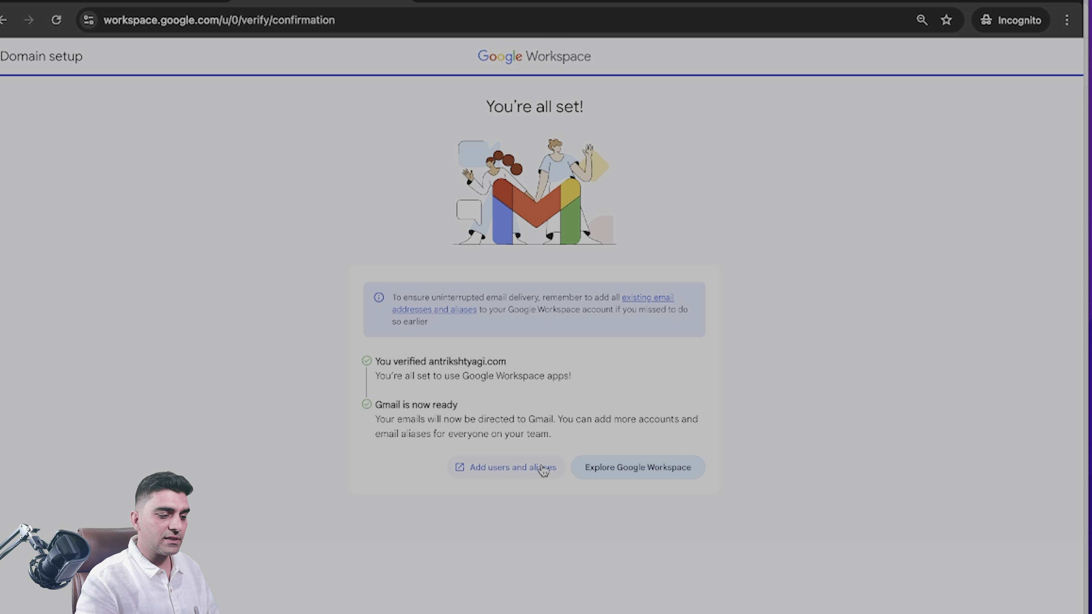
# Step: Open the Admin console page for adding a new user to the workspace
pyautogui.click(527, 470)
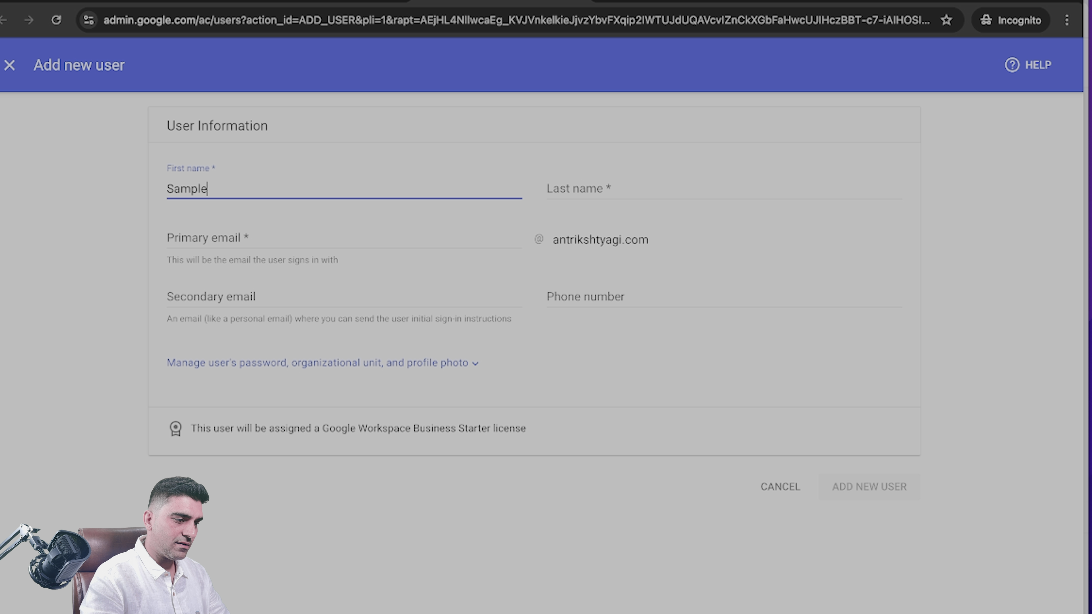
# Step: Fill in the new user's last name and primary email username, then reveal the password and organizational unit options
pyautogui.click(585, 187)
pyautogui.write('One')
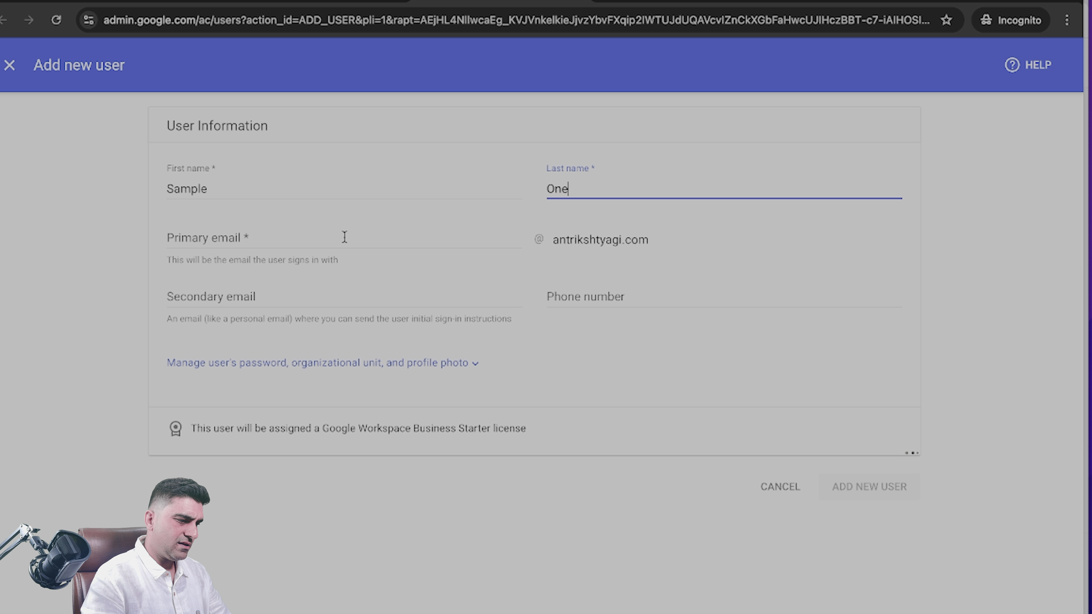
pyautogui.click(344, 236)
pyautogui.write('sample')
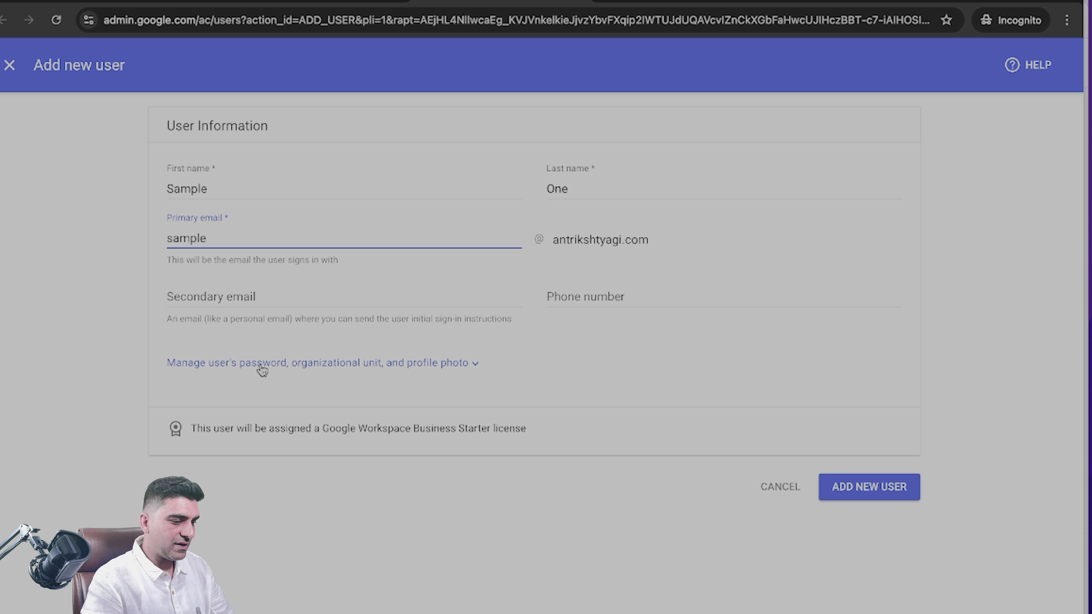
pyautogui.click(233, 363)
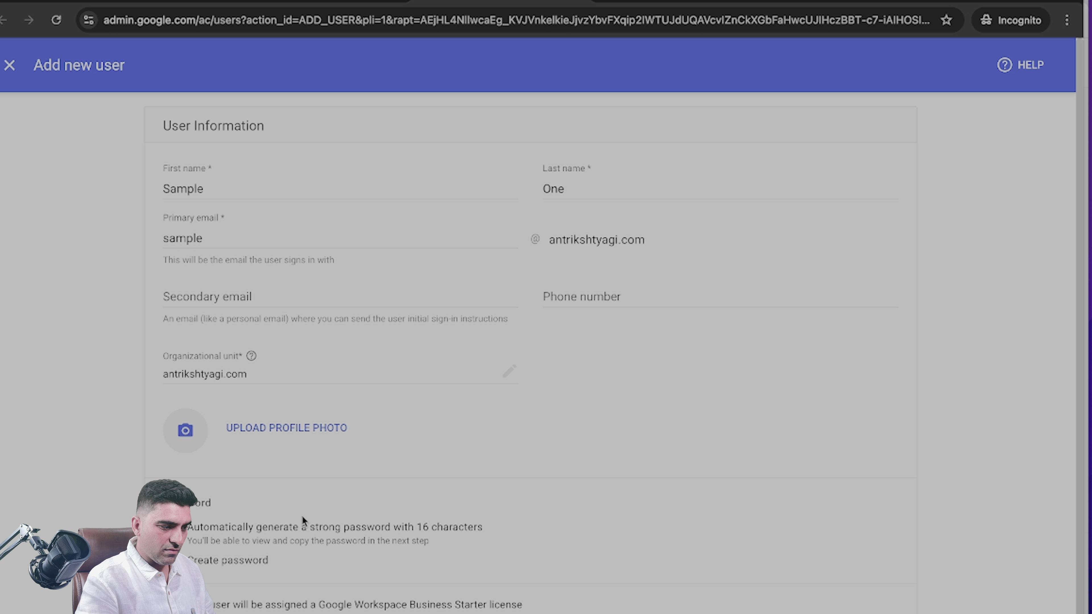
# Step: Choose Create password, enter a custom eight-character password and show it in plain text
pyautogui.scroll(-2, 447, 485)
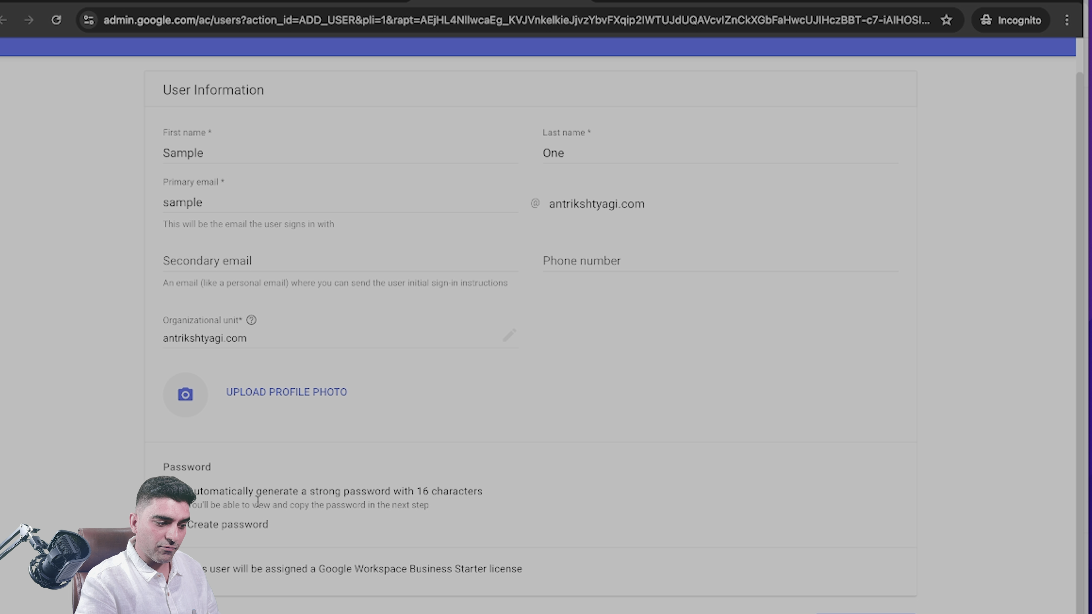
pyautogui.click(241, 524)
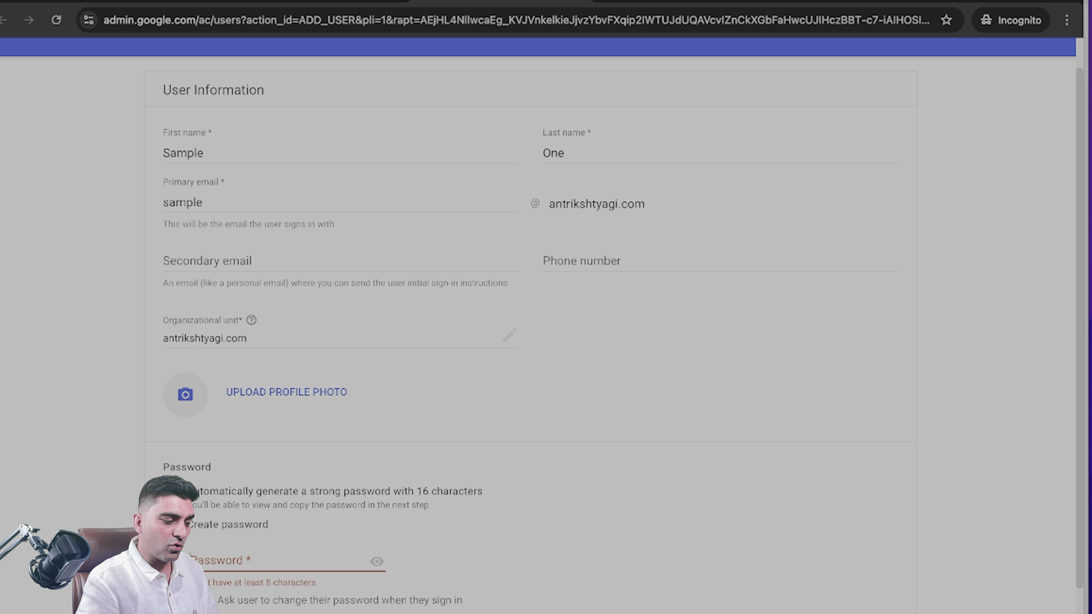
pyautogui.scroll(-2, 442, 545)
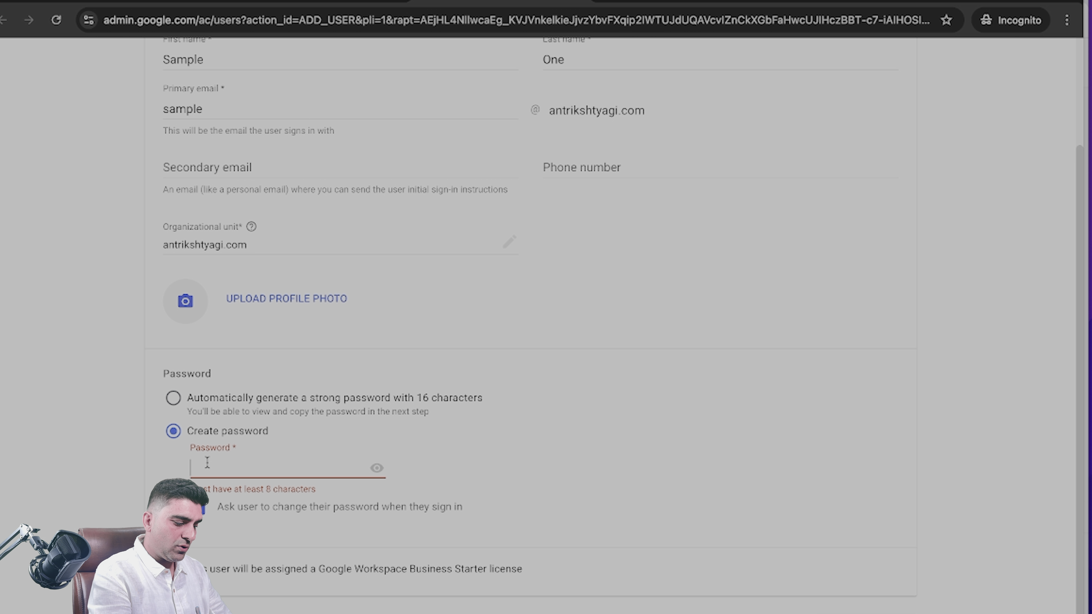
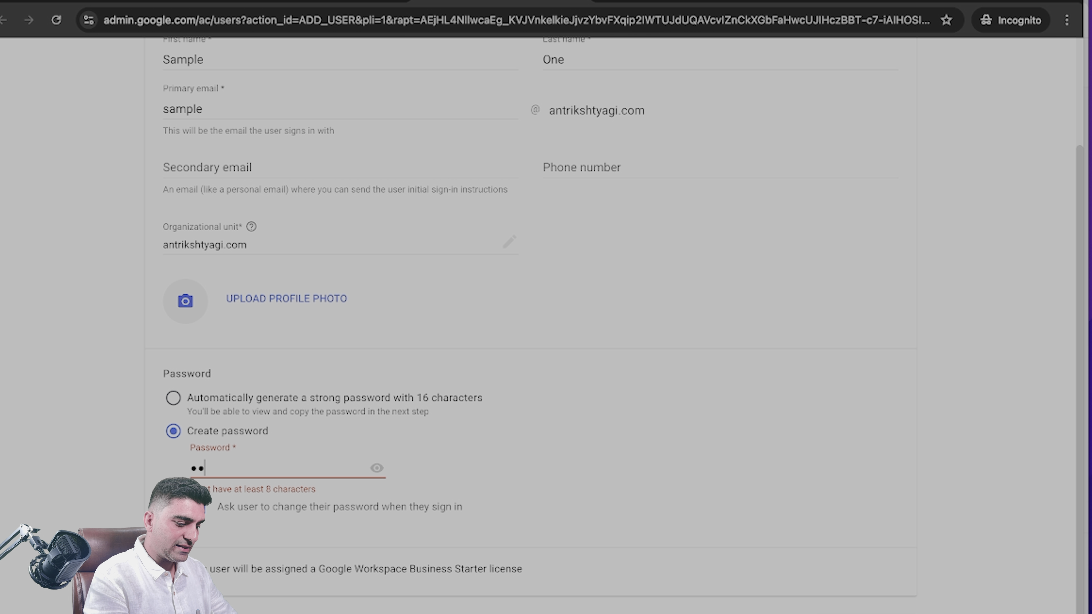
pyautogui.click(377, 468)
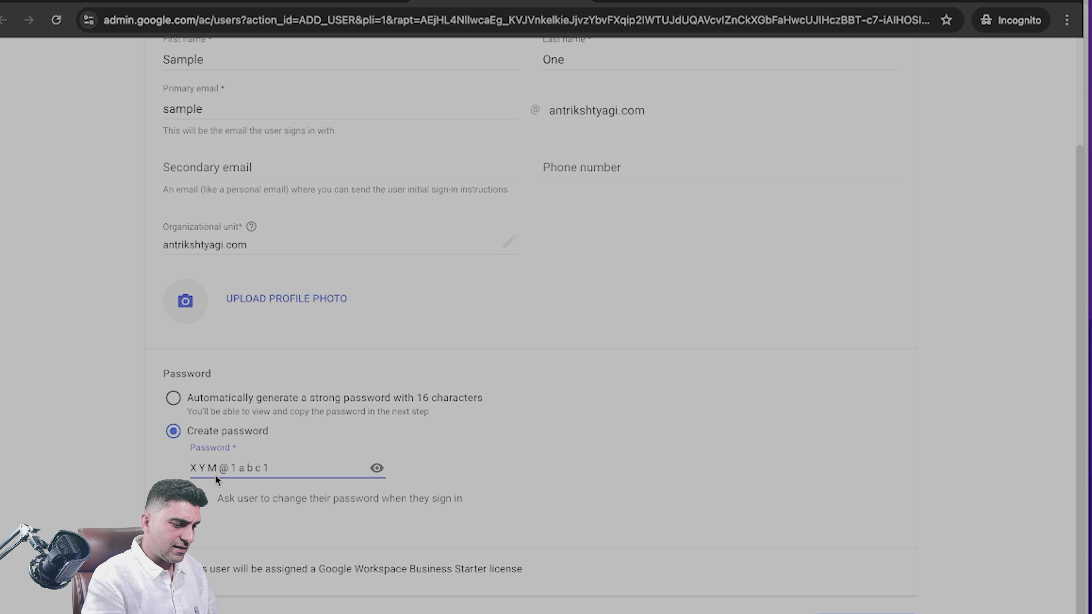
# Step: Fix the typos in the password and turn off the forced password change at first sign-in
pyautogui.click(218, 467)
pyautogui.press('BackSpace')
pyautogui.press('BackSpace')
pyautogui.press('BackSpace')
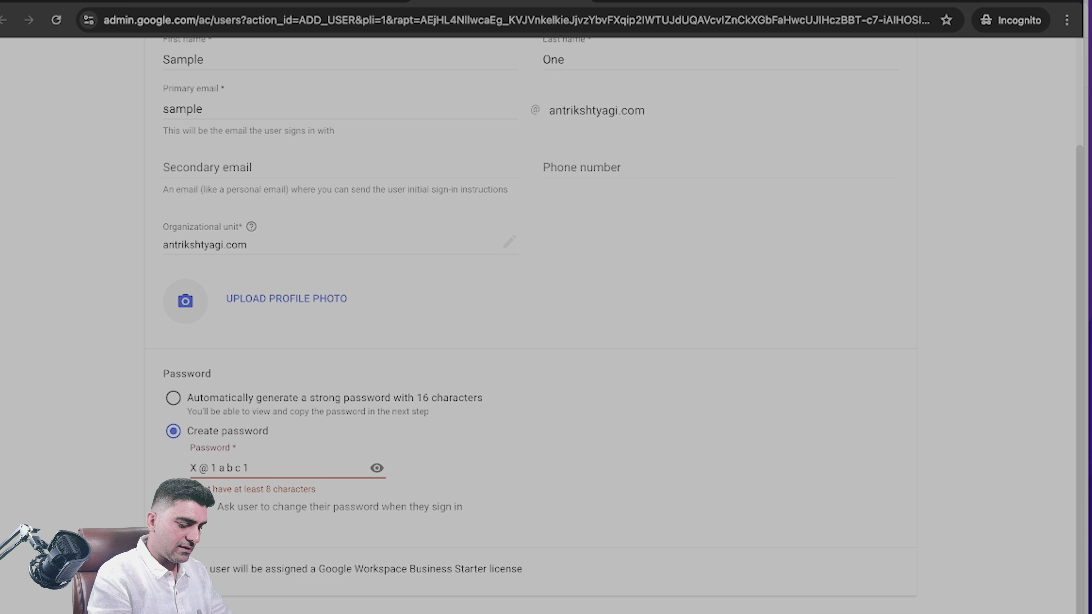
pyautogui.write('xyz')
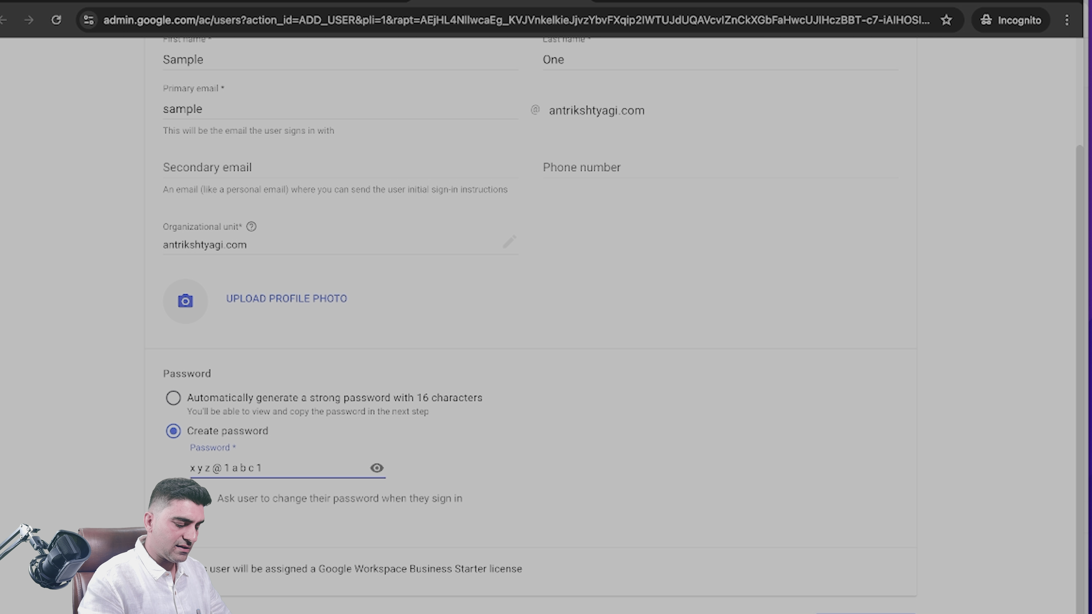
pyautogui.press('BackSpace')
pyautogui.press('Right')
pyautogui.press('Right')
pyautogui.press('Right')
pyautogui.press('Right')
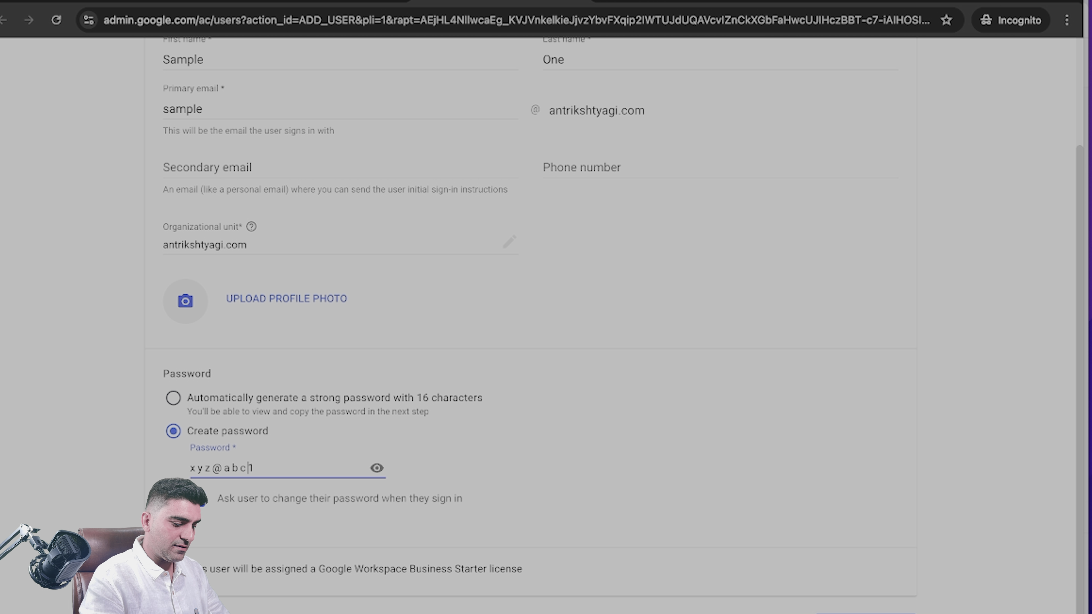
pyautogui.hotkey('ctrl', 'a')
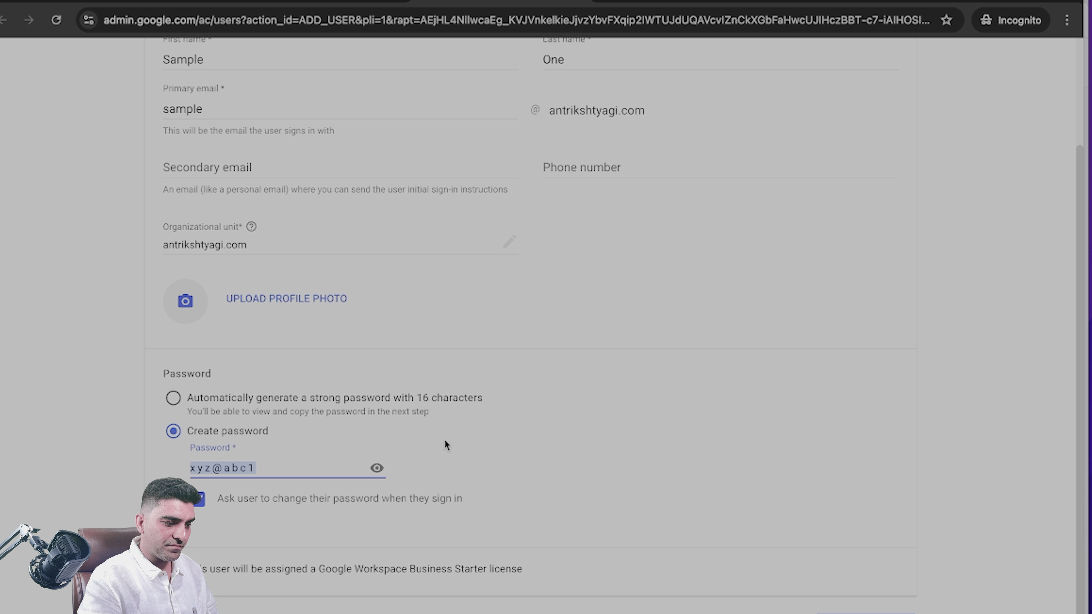
pyautogui.click(492, 438)
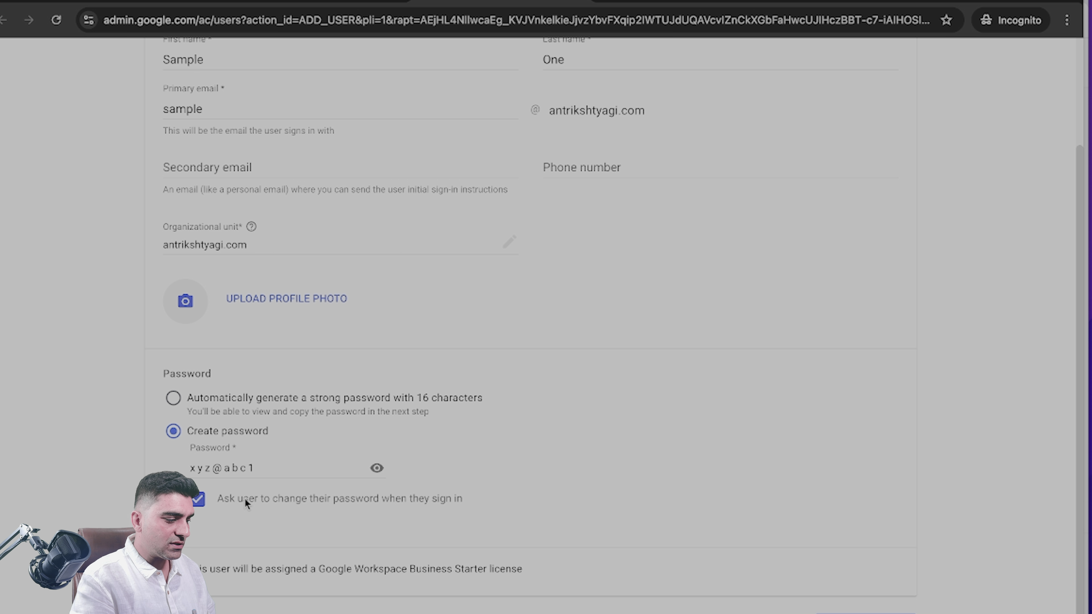
pyautogui.click(199, 499)
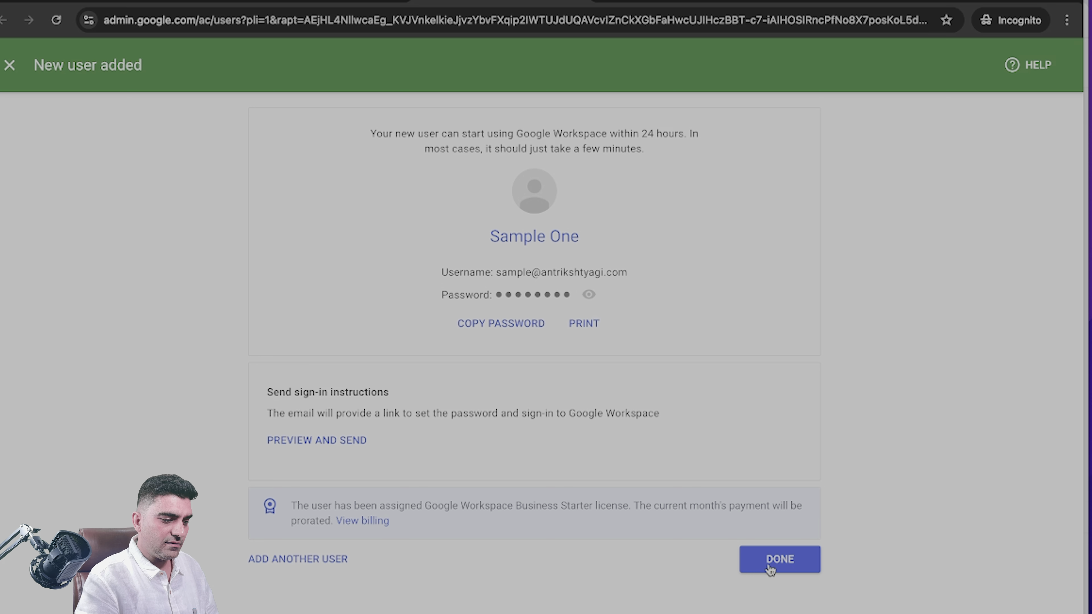
# Step: Close the user-added confirmation, go to the GoDaddy tab and open a new browser tab
pyautogui.click(767, 569)
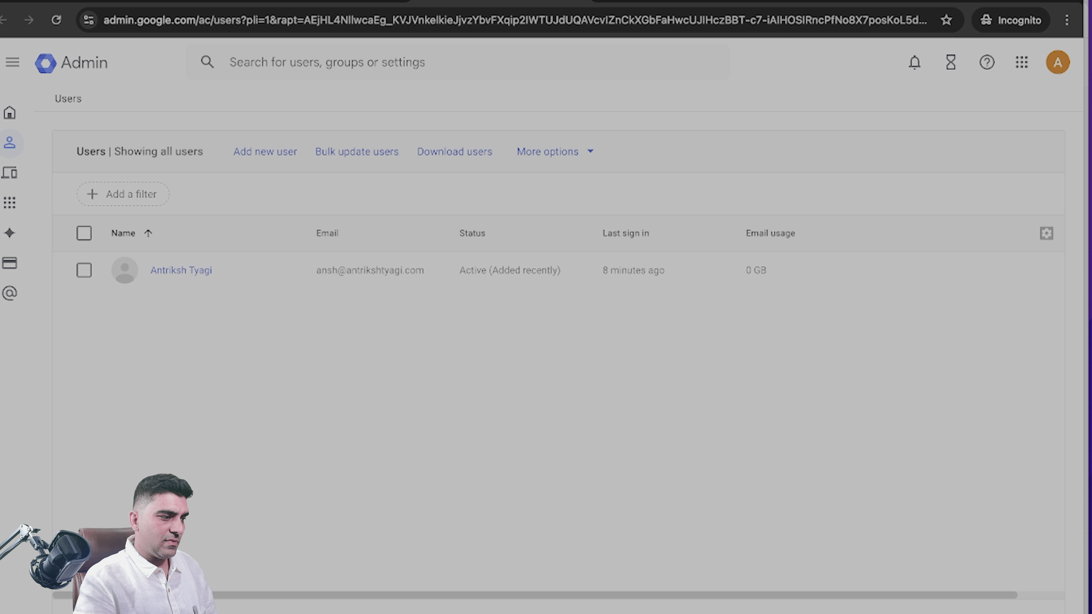
pyautogui.click(142, 1)
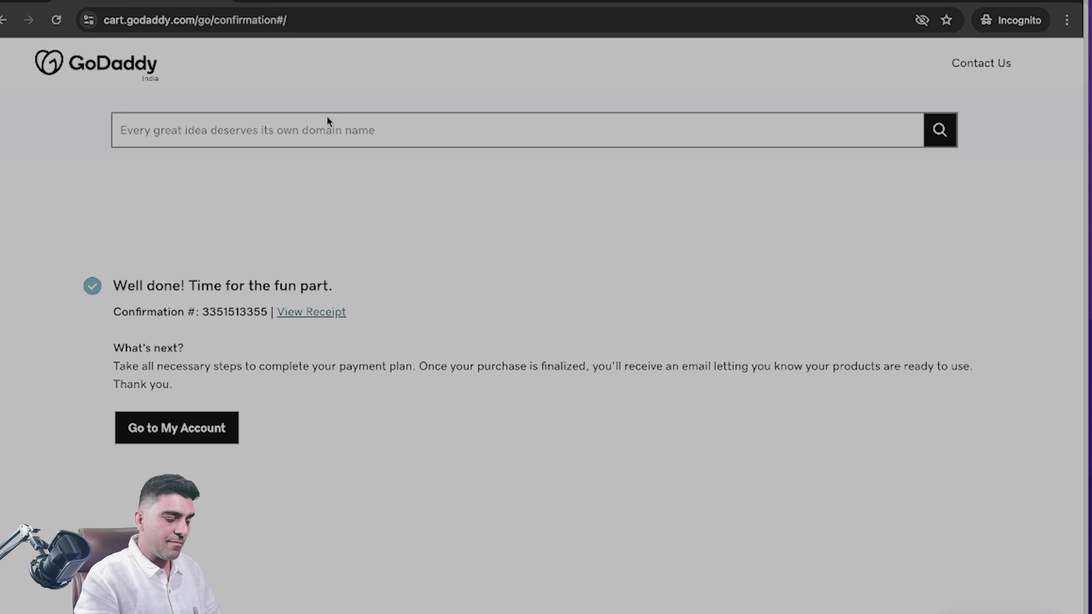
pyautogui.press('super+t')
# Step: Go to mxtoolbox.com and run an MX lookup for antrikshtyagi.com
pyautogui.write('mxtt')
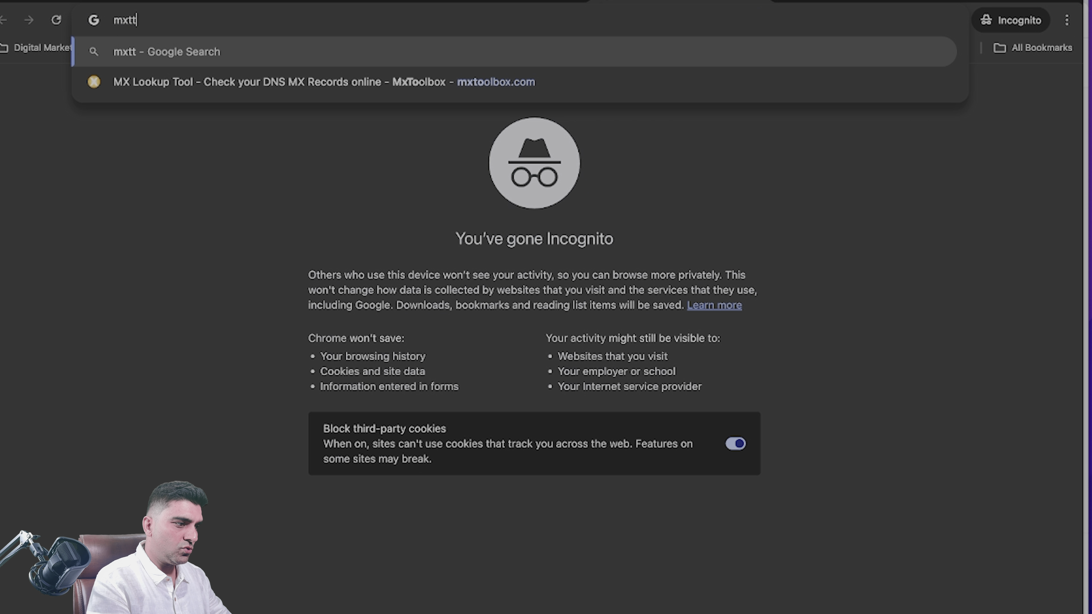
pyautogui.press('BackSpace')
pyautogui.write('oolbox.com')
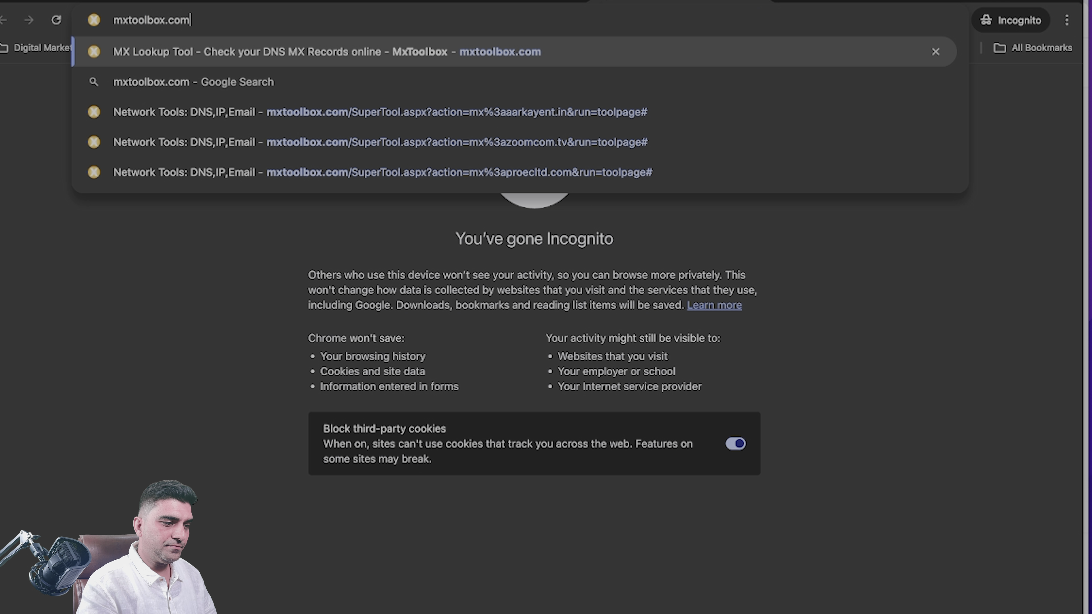
pyautogui.press('Return')
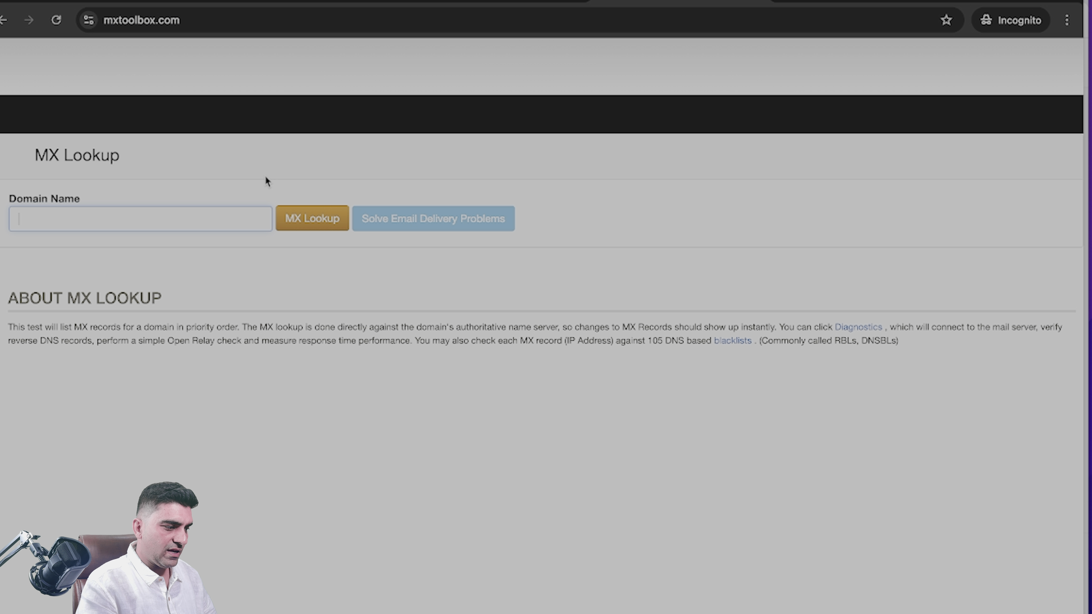
pyautogui.write('antrikshtyagi.com')
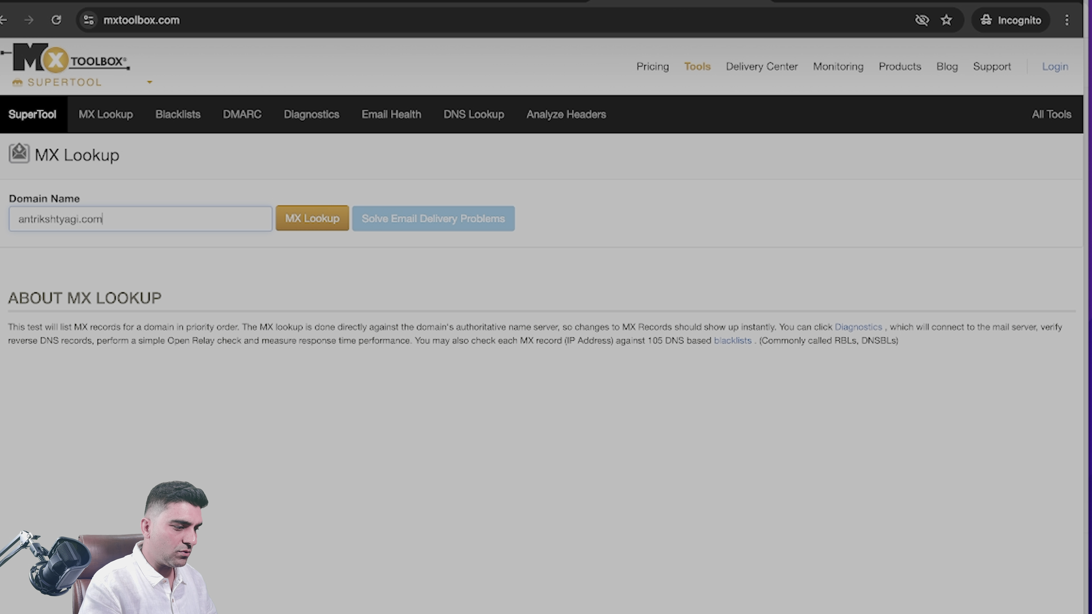
pyautogui.click(322, 223)
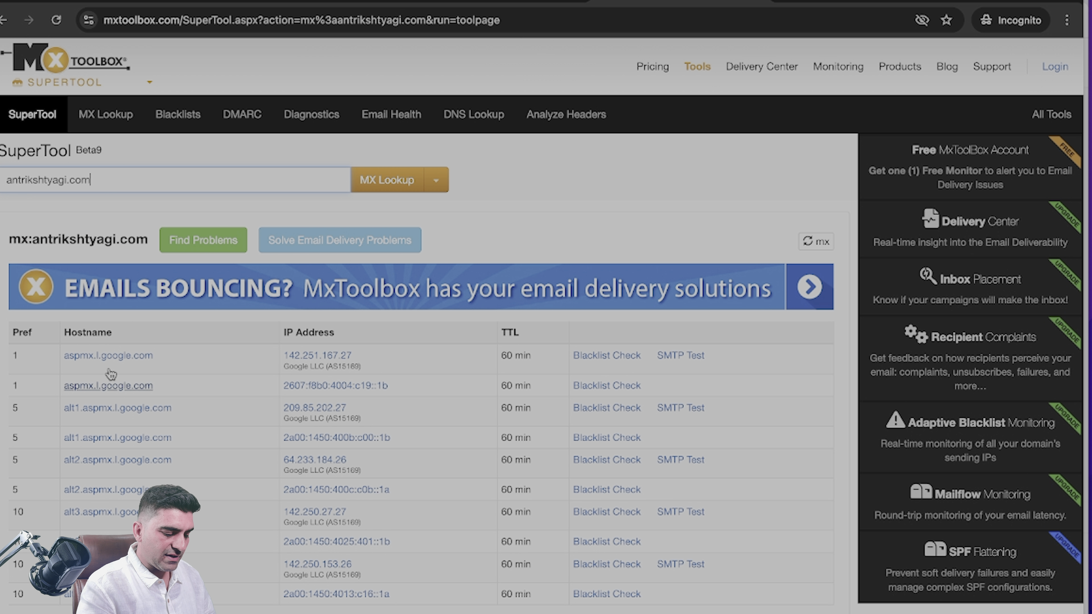
# Step: Check that the MX records point to Google's aspmx servers, then run an SPF Record Lookup
pyautogui.scroll(-5, 162, 401)
pyautogui.scroll(5, 161, 400)
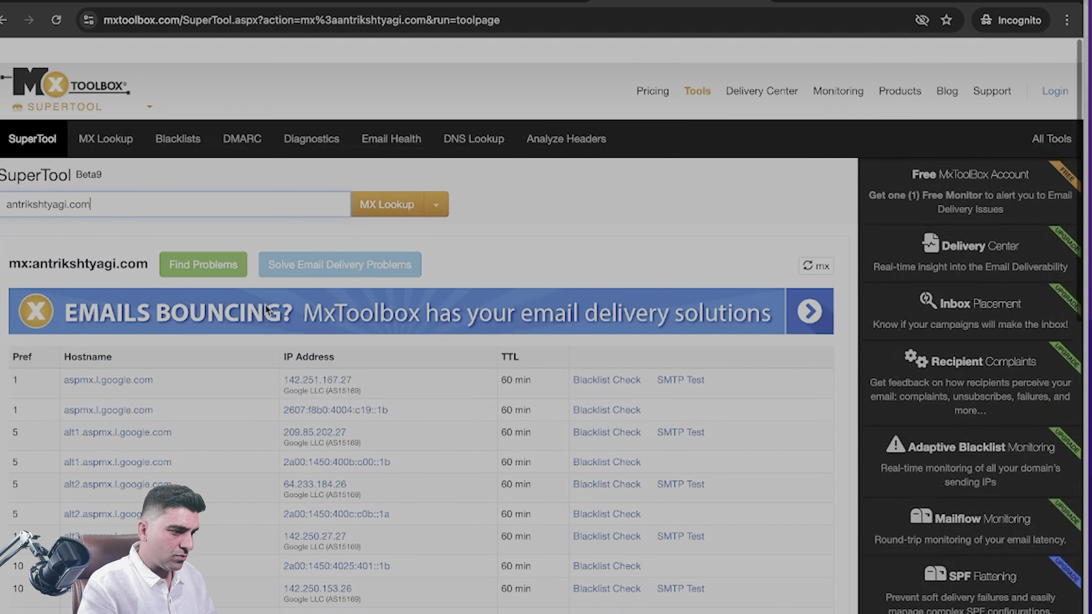
pyautogui.click(441, 185)
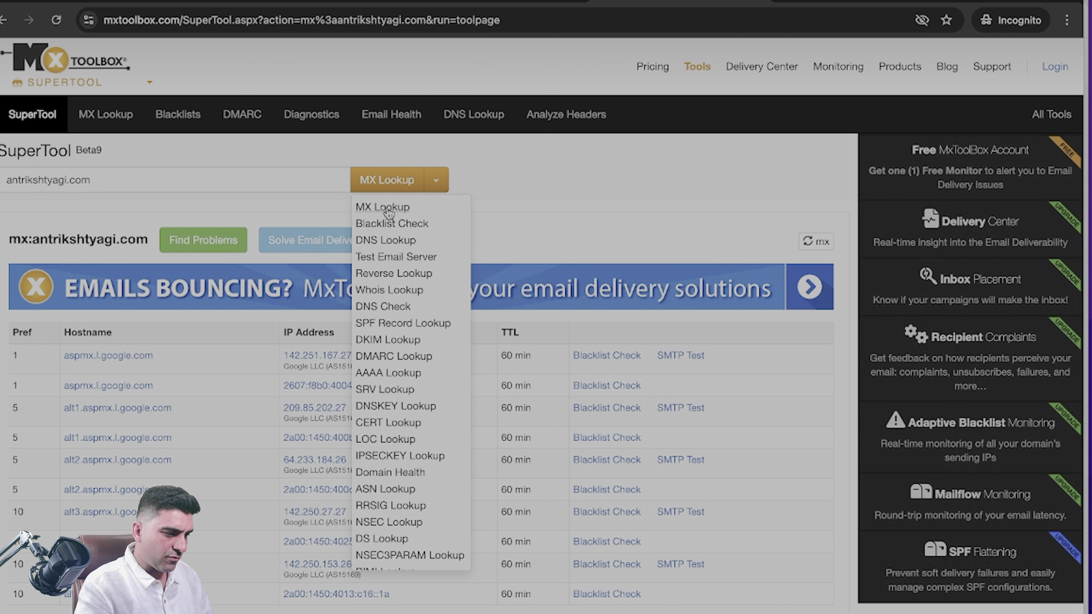
pyautogui.click(381, 323)
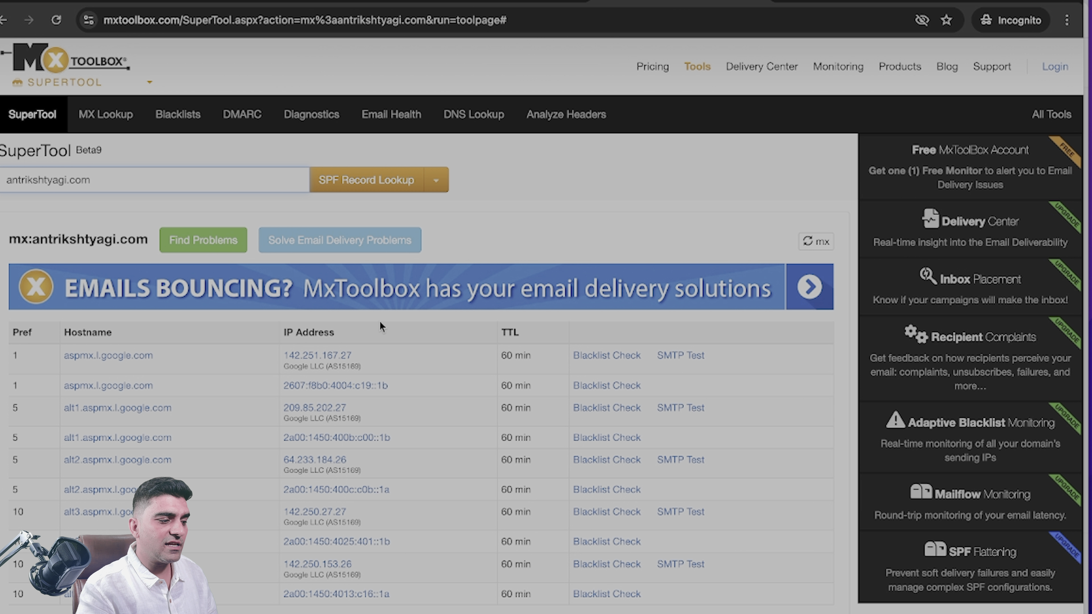
pyautogui.click(360, 183)
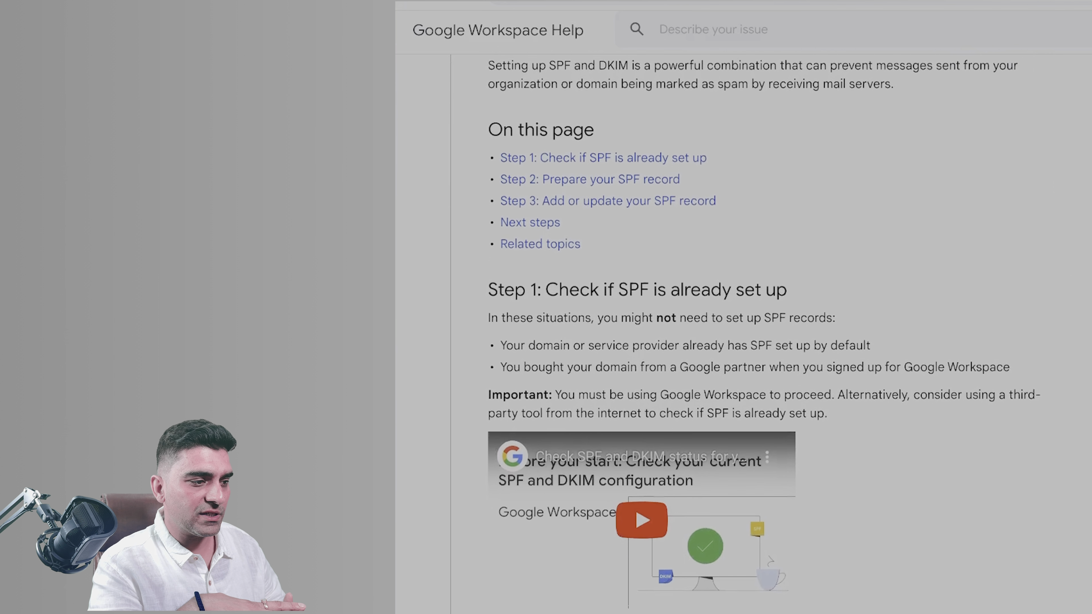
# Step: Read the 'Set up SPF' article from Step 1 through the TXT record steps to Related topics
pyautogui.scroll(-1, 731, 301)
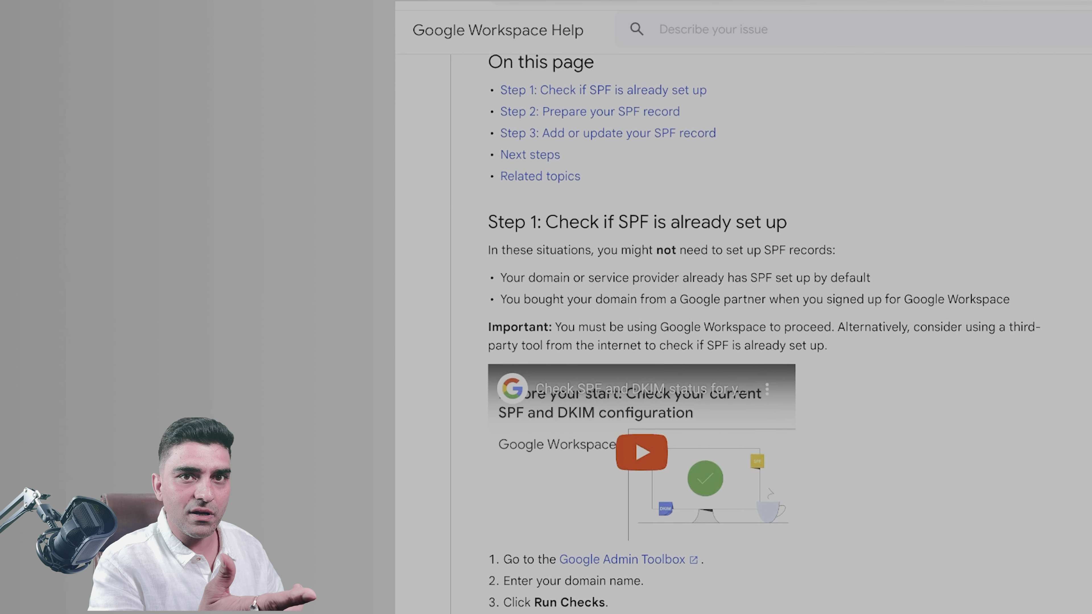
pyautogui.scroll(-2, 731, 301)
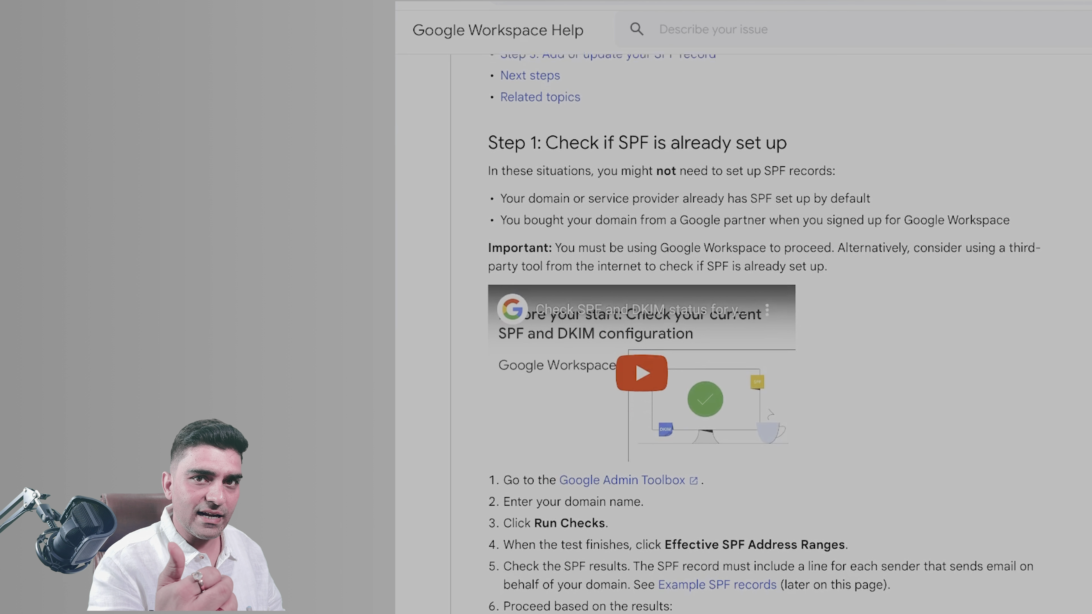
pyautogui.scroll(-1, 731, 301)
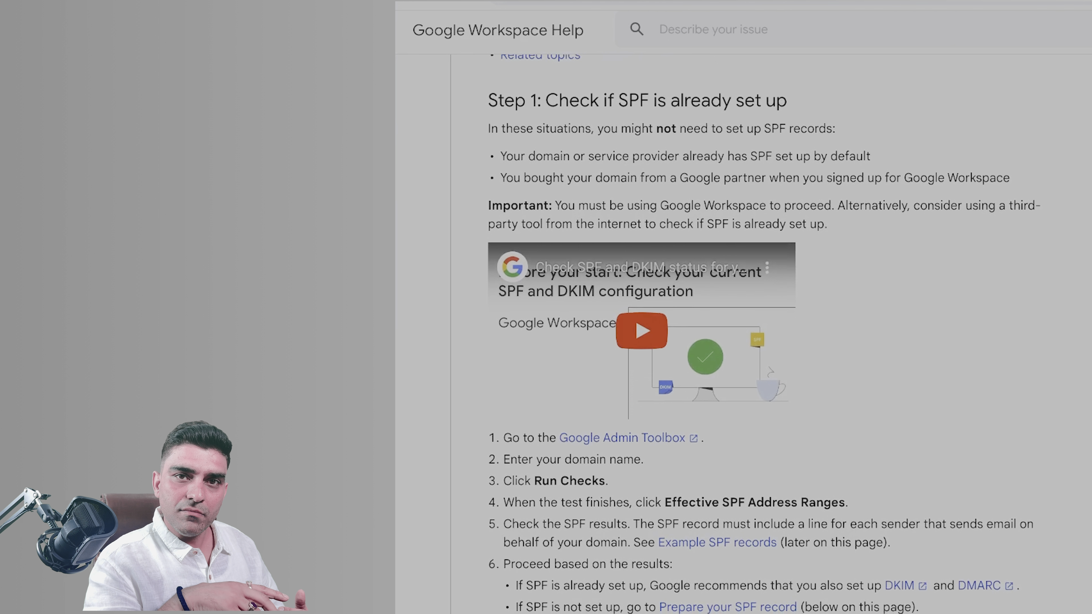
pyautogui.scroll(-3, 731, 301)
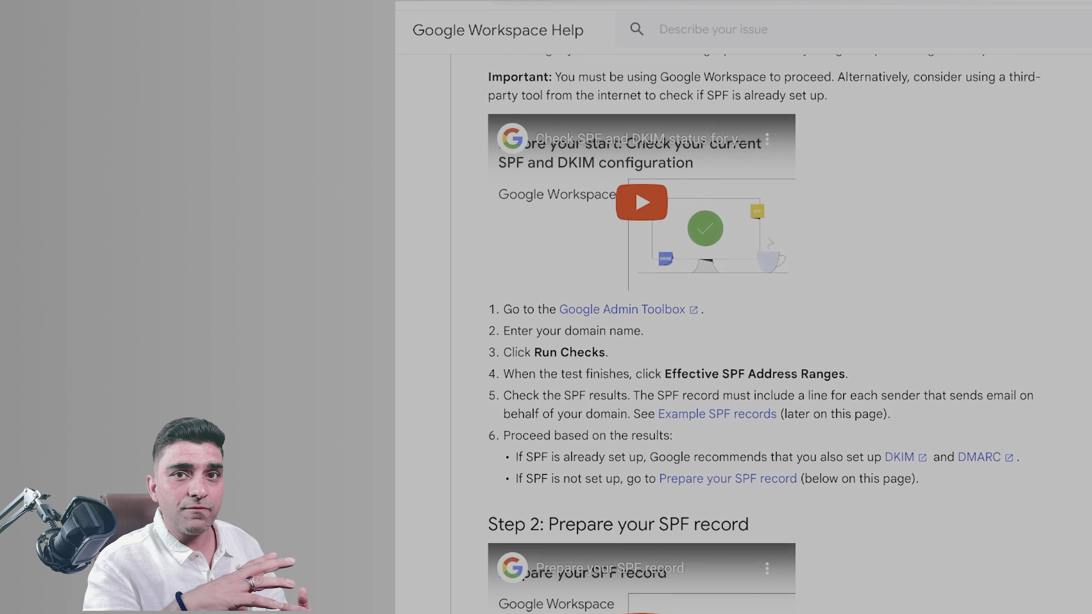
pyautogui.scroll(-2, 731, 301)
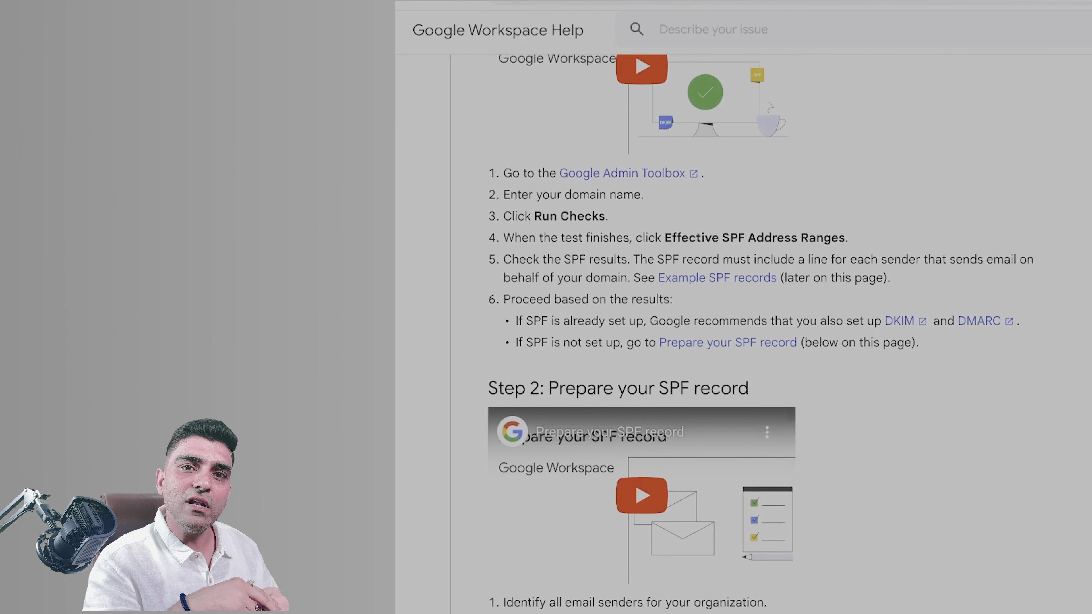
pyautogui.scroll(-4, 731, 302)
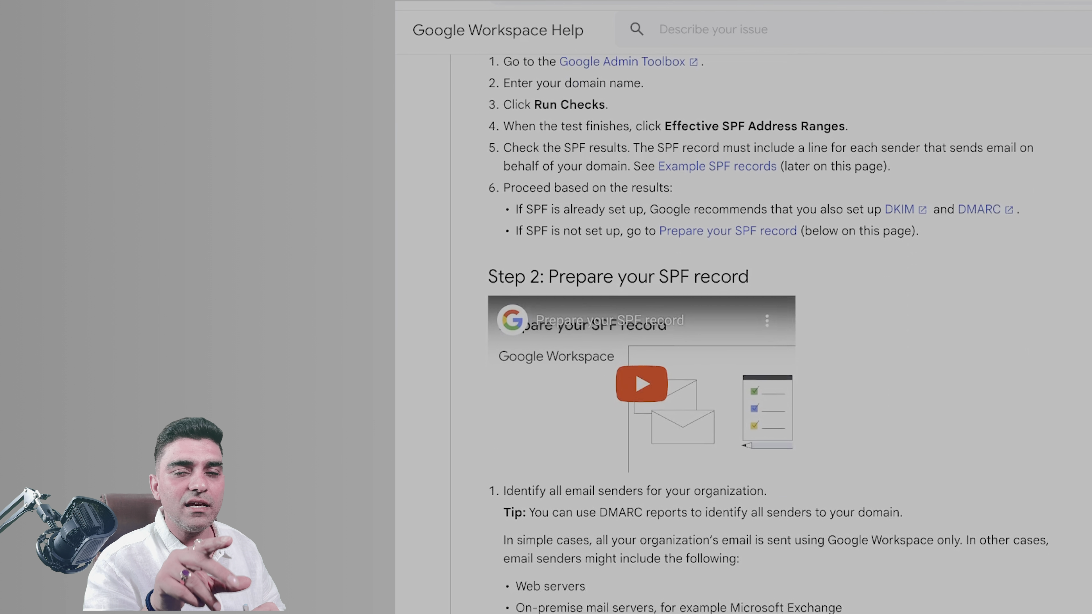
pyautogui.scroll(-5, 731, 301)
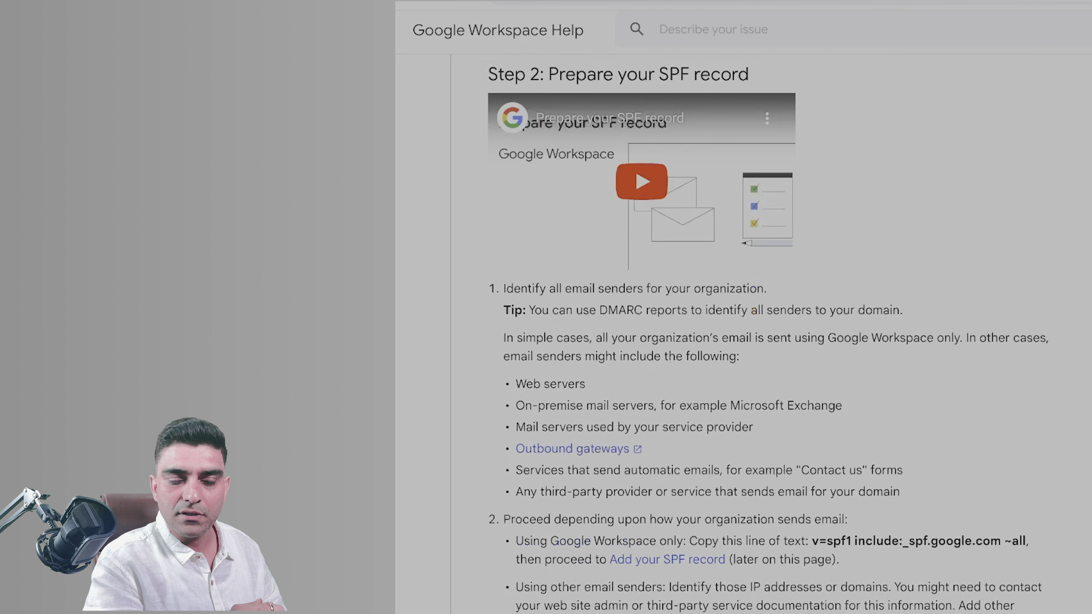
pyautogui.scroll(-4, 730, 301)
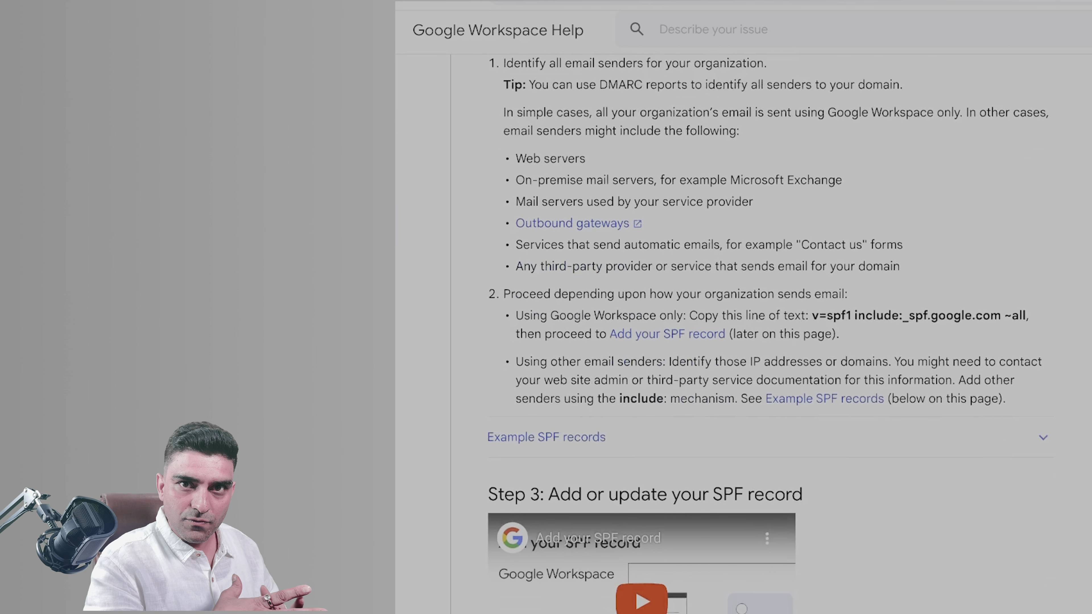
pyautogui.scroll(-2, 731, 302)
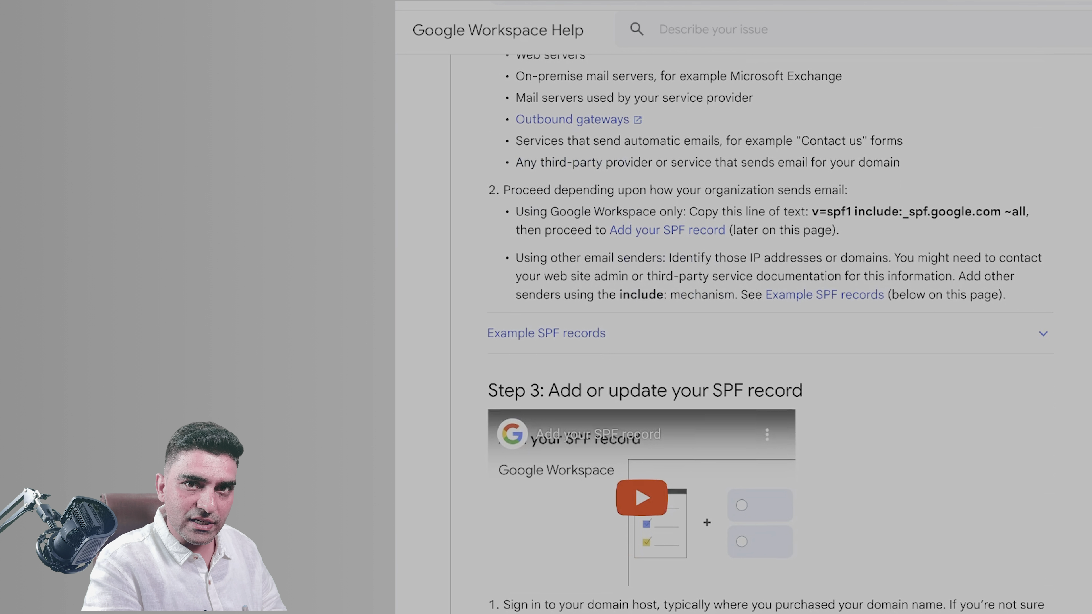
pyautogui.scroll(-3, 731, 301)
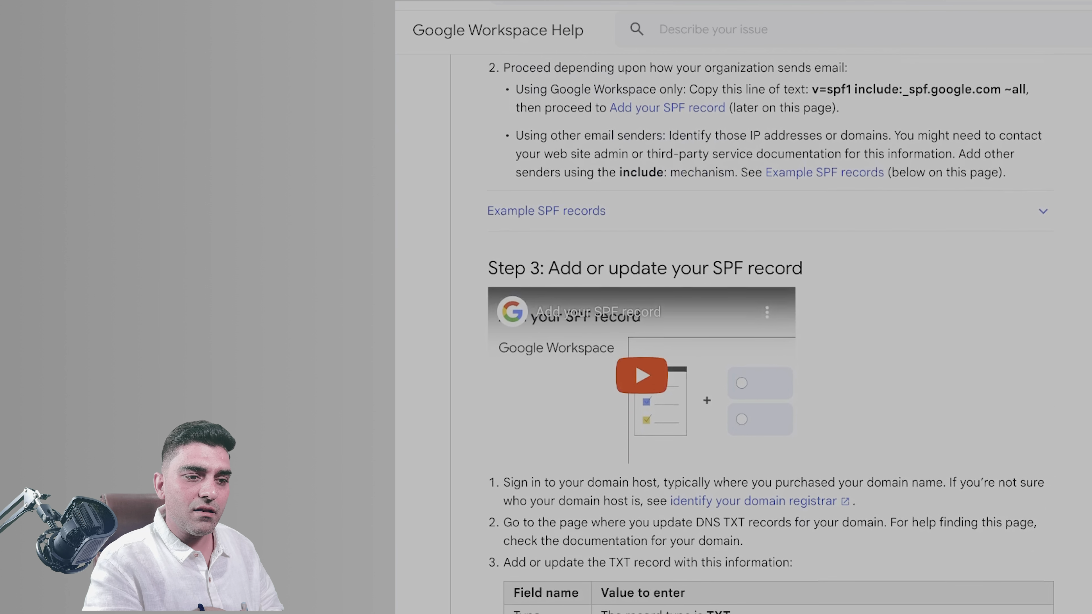
pyautogui.scroll(-3, 731, 301)
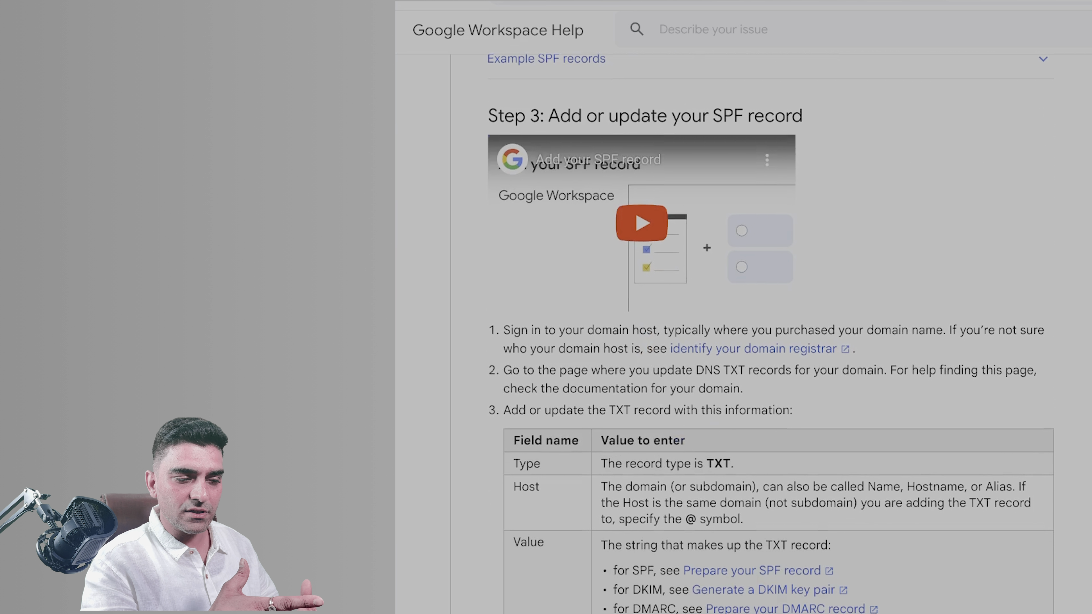
pyautogui.scroll(-3, 730, 301)
pyautogui.scroll(-8, 731, 301)
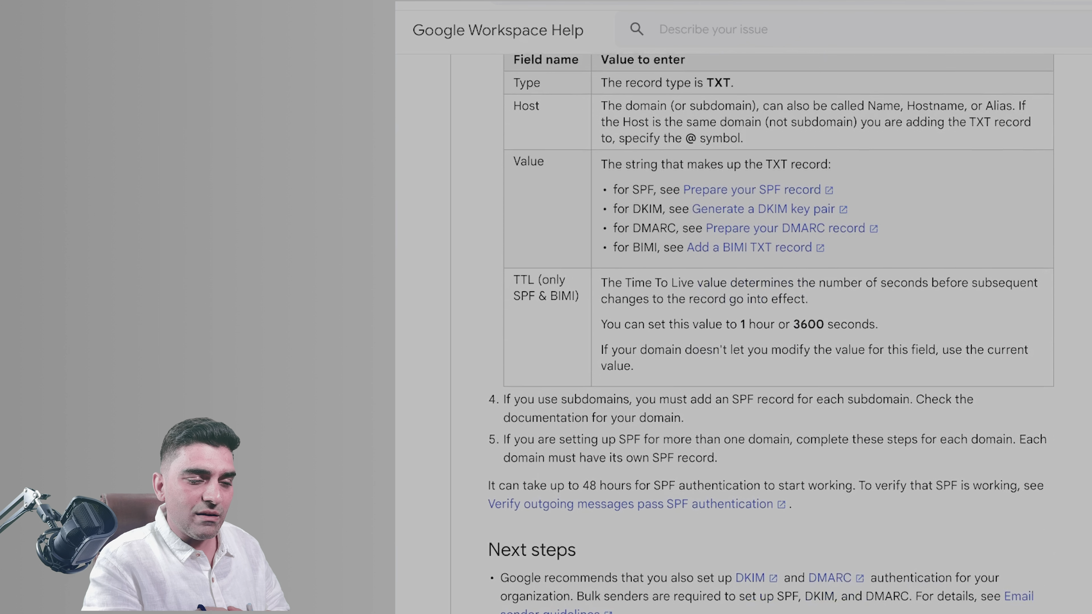
pyautogui.scroll(-5, 730, 301)
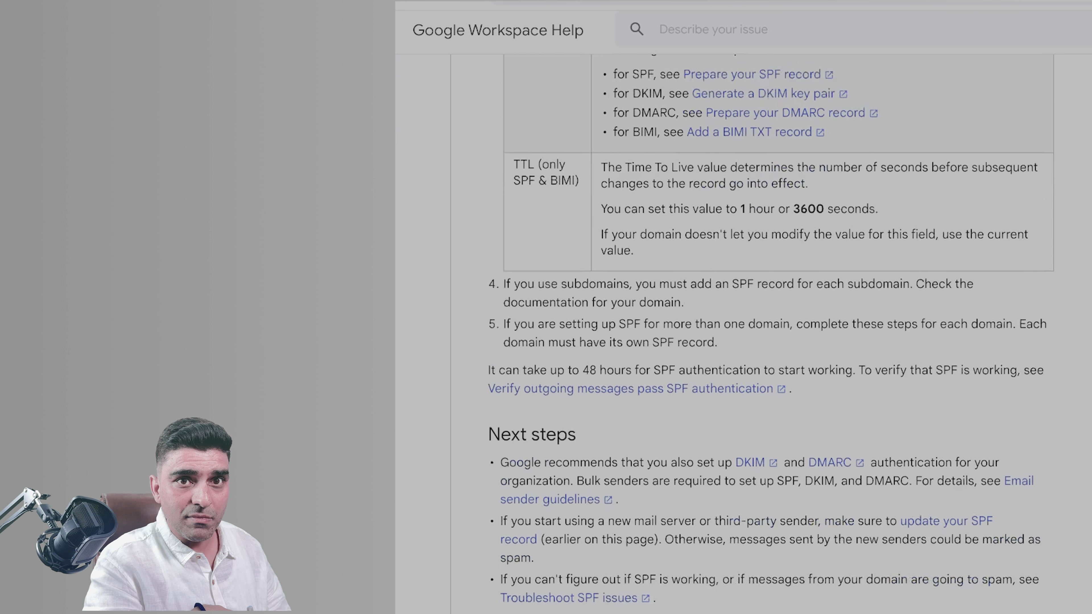
pyautogui.scroll(-3, 731, 301)
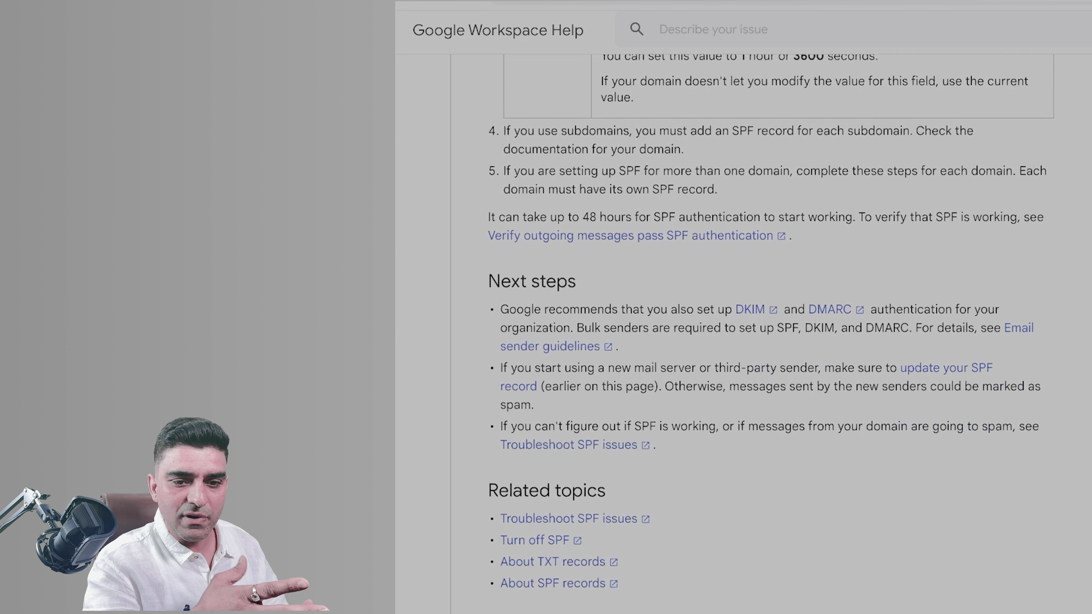
pyautogui.scroll(20, 731, 301)
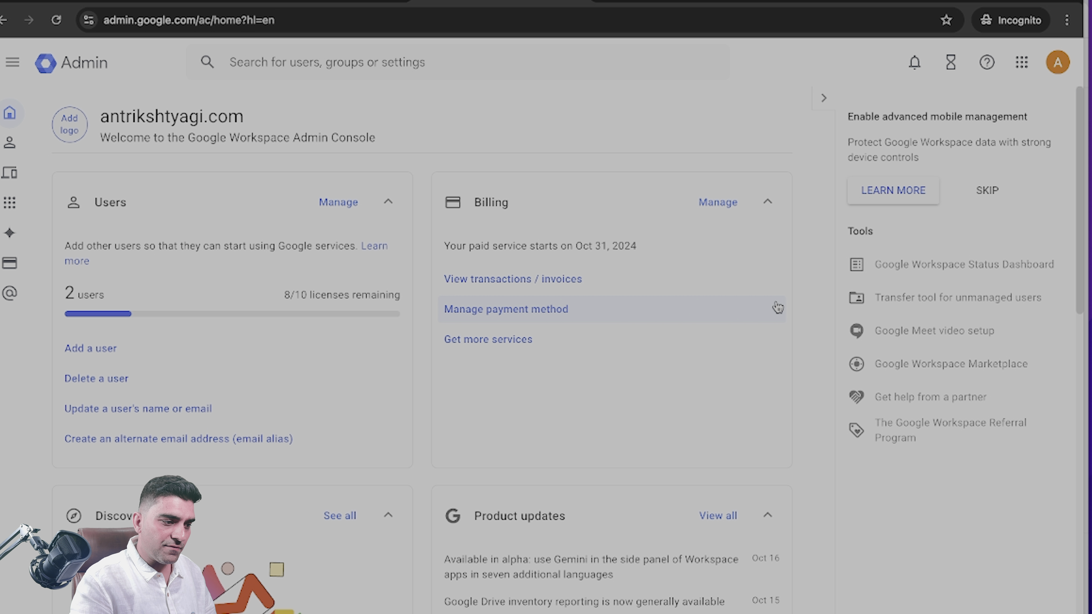
# Step: Skip the 'Enable advanced mobile management' suggestion on the Admin console home page
pyautogui.click(987, 191)
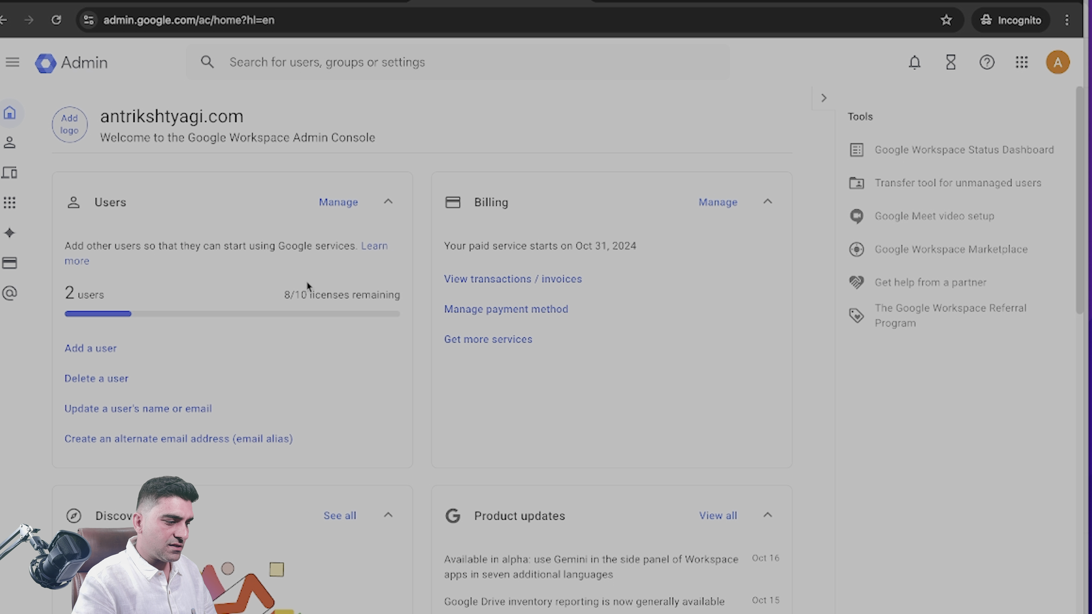